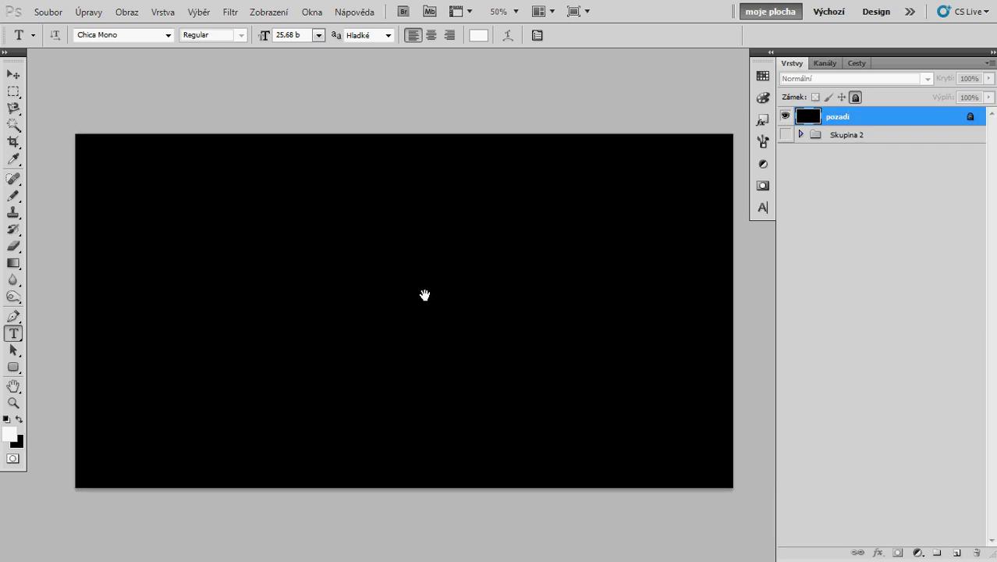
# Create a white Chica Mono text layer reading 'BATTLEFIELD', then append ' 3' to make 'BATTLEFIELD 3'
pyautogui.click(243, 304)
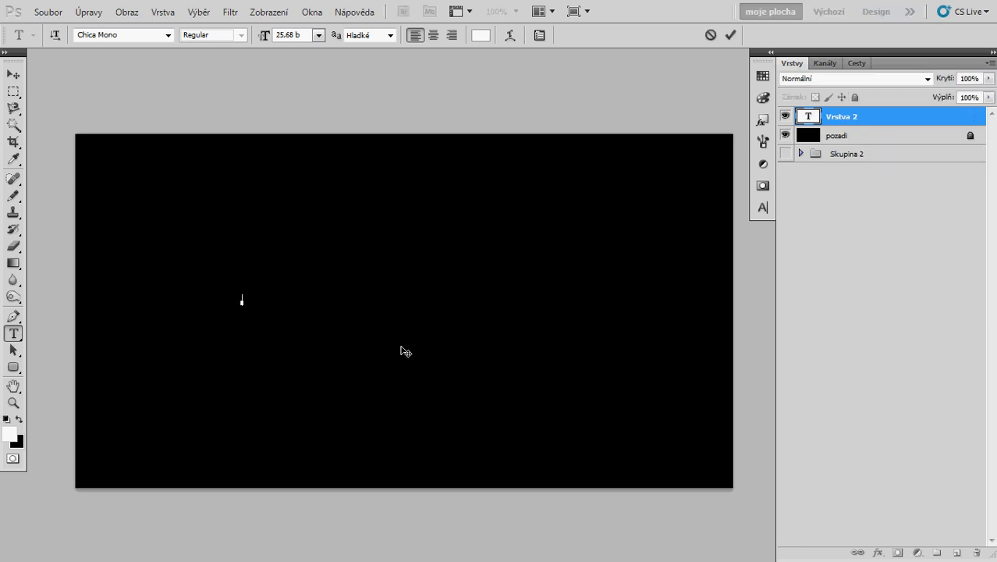
pyautogui.write('BATTLEFIELD')
pyautogui.hotkey('ctrl', 'Return')
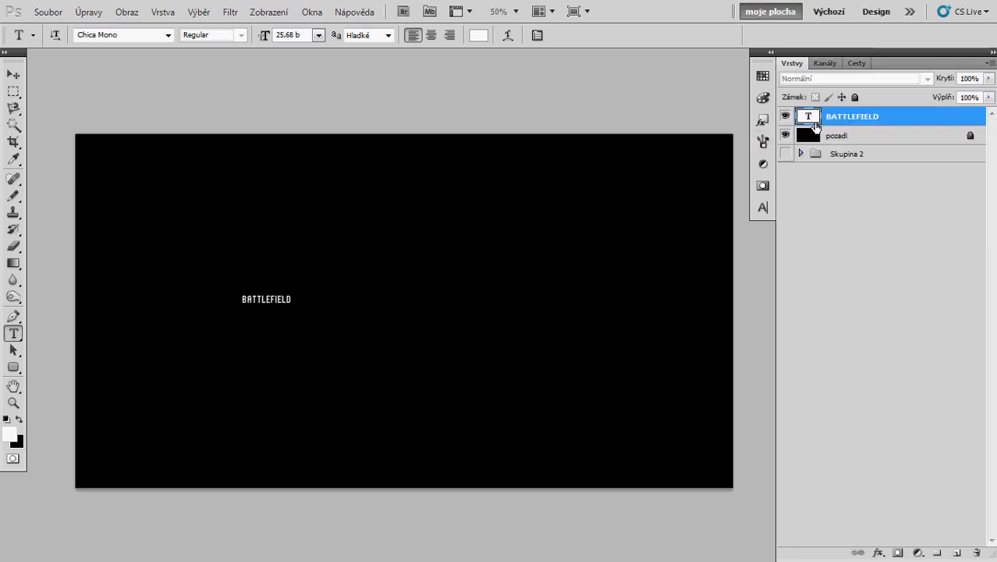
pyautogui.doubleClick(816, 125)
pyautogui.click(300, 306)
pyautogui.write('3')
pyautogui.hotkey('ctrl', 'Return')
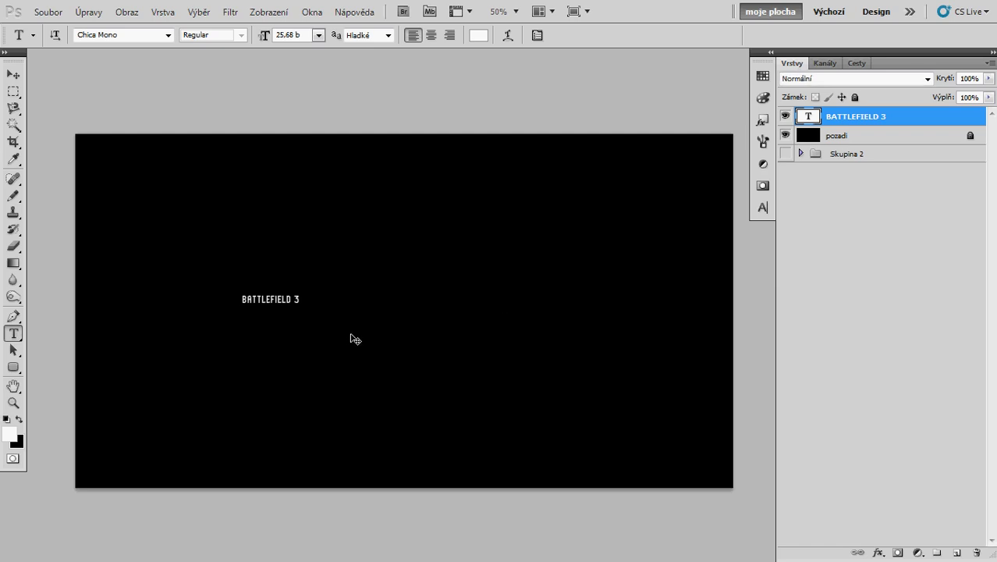
pyautogui.hotkey('ctrl', 't')
# Scale the title up about 617% and set its font size to 200
pyautogui.moveTo(303, 292); pyautogui.dragTo(618, 197)
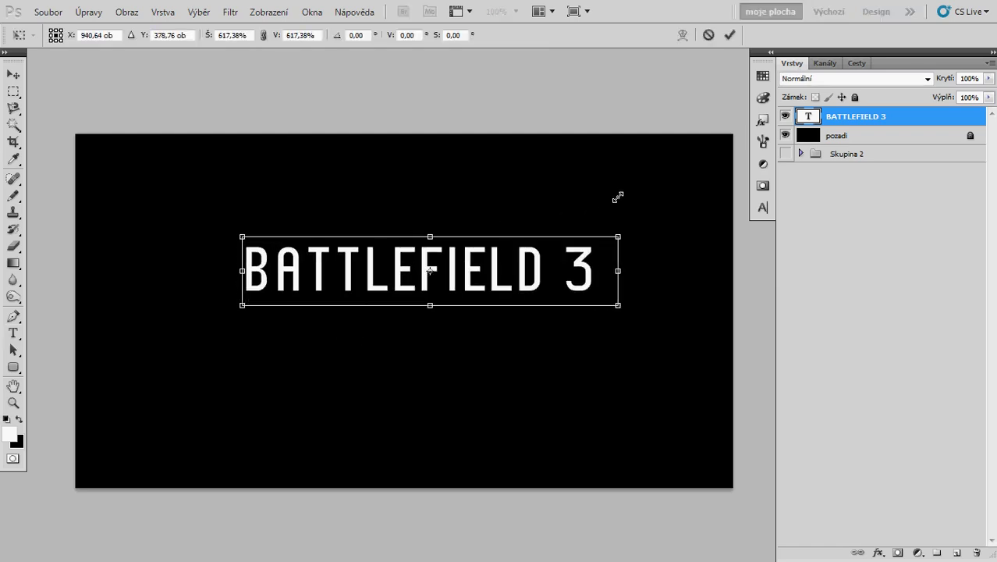
pyautogui.press('Return')
pyautogui.moveTo(465, 280); pyautogui.dragTo(452, 296)
pyautogui.doubleClick(812, 119)
pyautogui.click(310, 36)
pyautogui.write('200')
pyautogui.press('Return')
pyautogui.click(869, 119)
pyautogui.moveTo(438, 286); pyautogui.dragTo(397, 306)
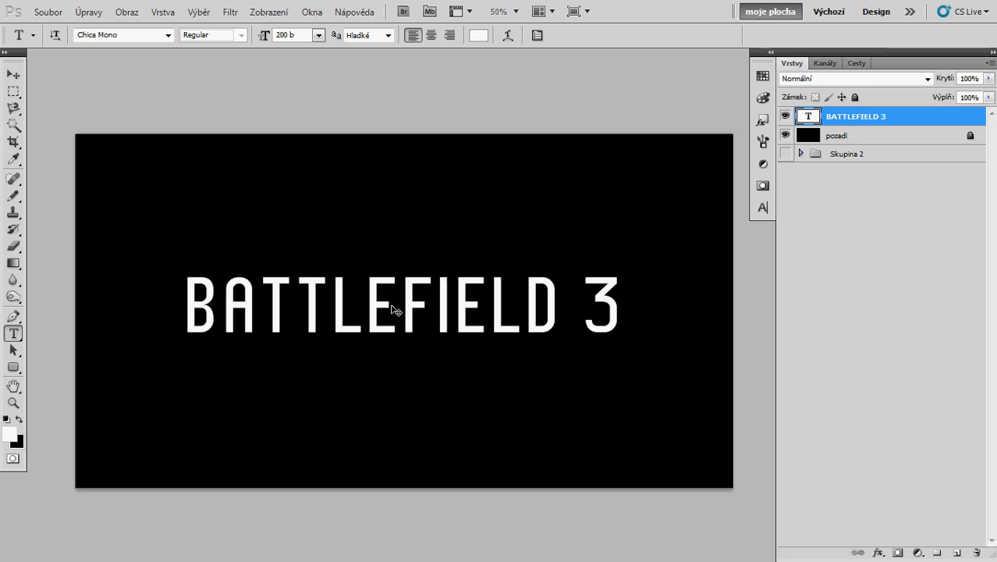
# Set the word BATTLEFIELD in Agency FB Bold and nudge the title into place
pyautogui.doubleClick(814, 119)
pyautogui.click(570, 313)
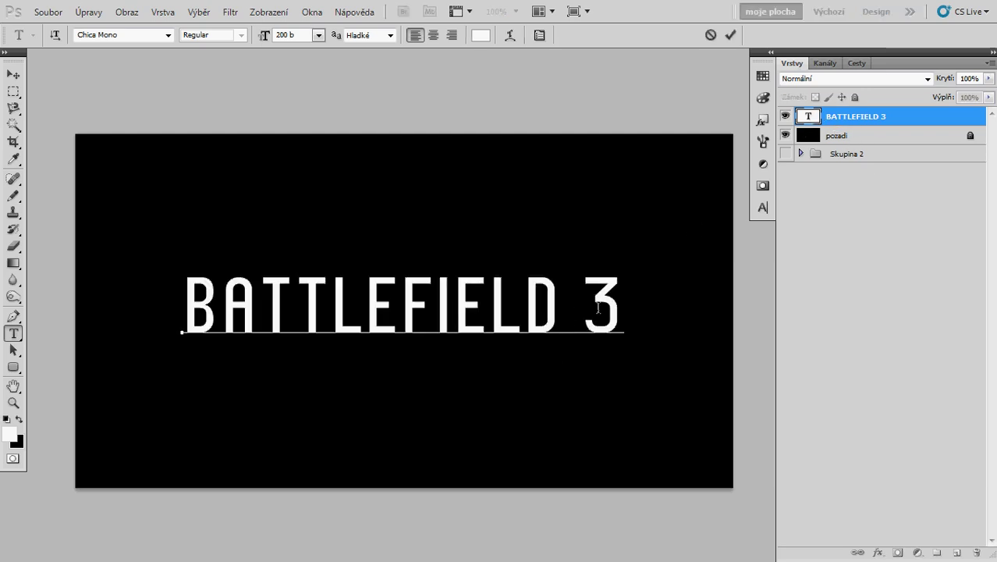
pyautogui.moveTo(593, 306); pyautogui.dragTo(626, 304)
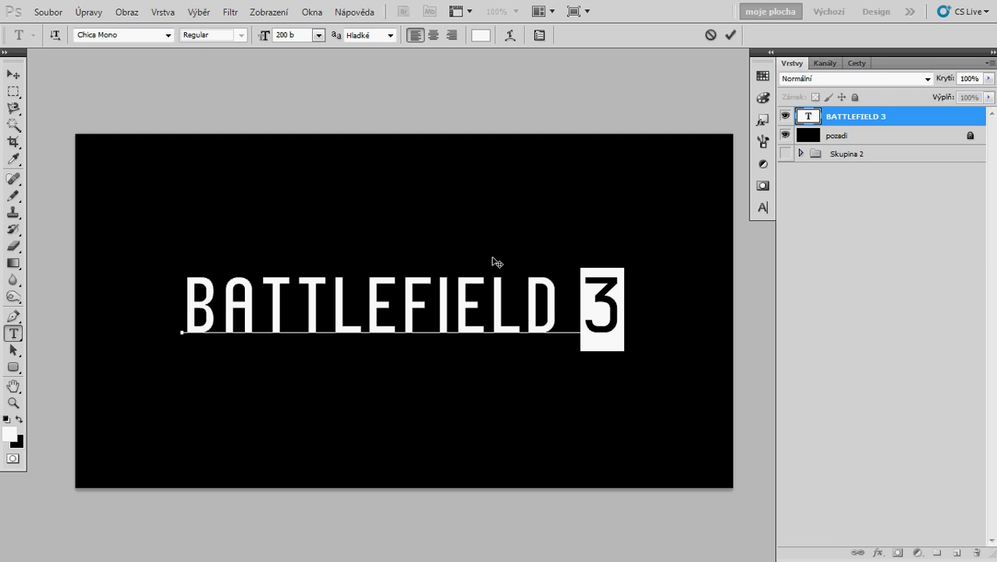
pyautogui.click(569, 316)
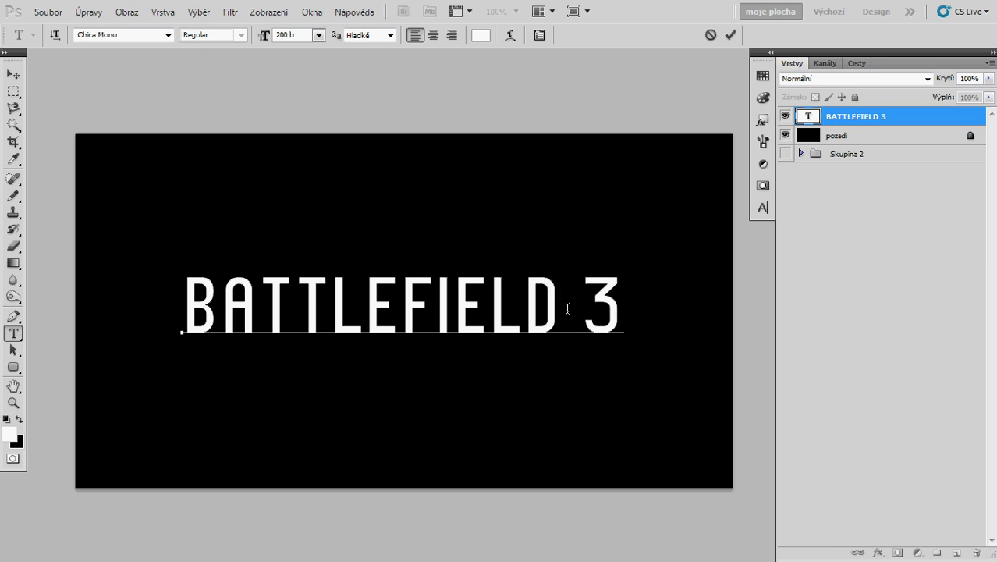
pyautogui.moveTo(567, 306); pyautogui.dragTo(189, 299)
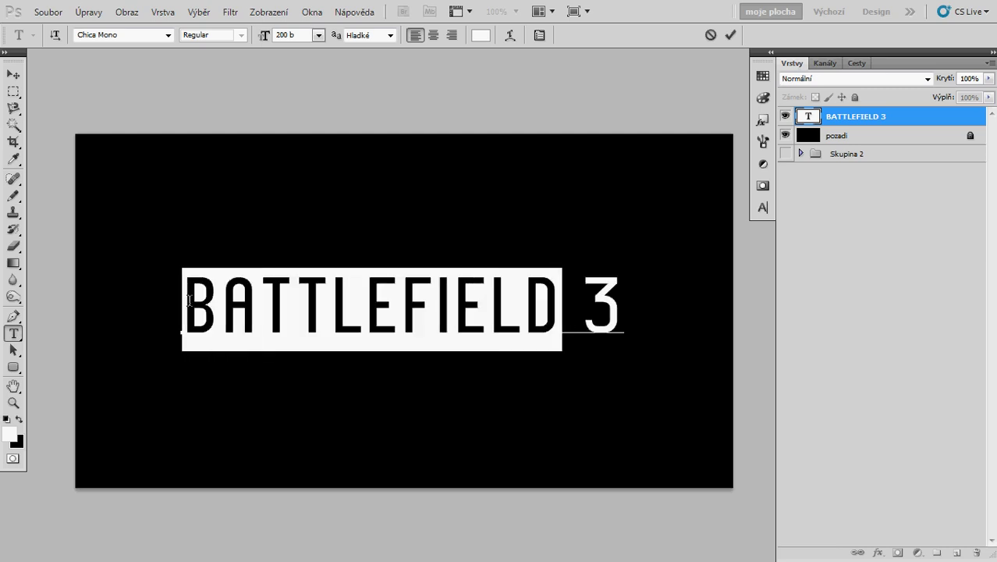
pyautogui.click(167, 35)
pyautogui.moveTo(294, 144); pyautogui.dragTo(290, 88)
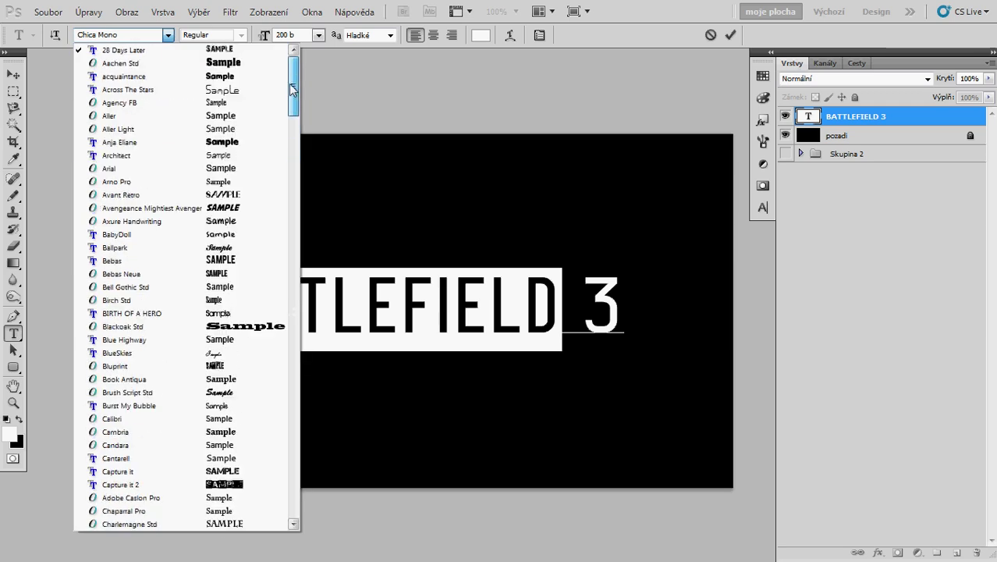
pyautogui.click(145, 106)
pyautogui.click(241, 36)
pyautogui.click(233, 61)
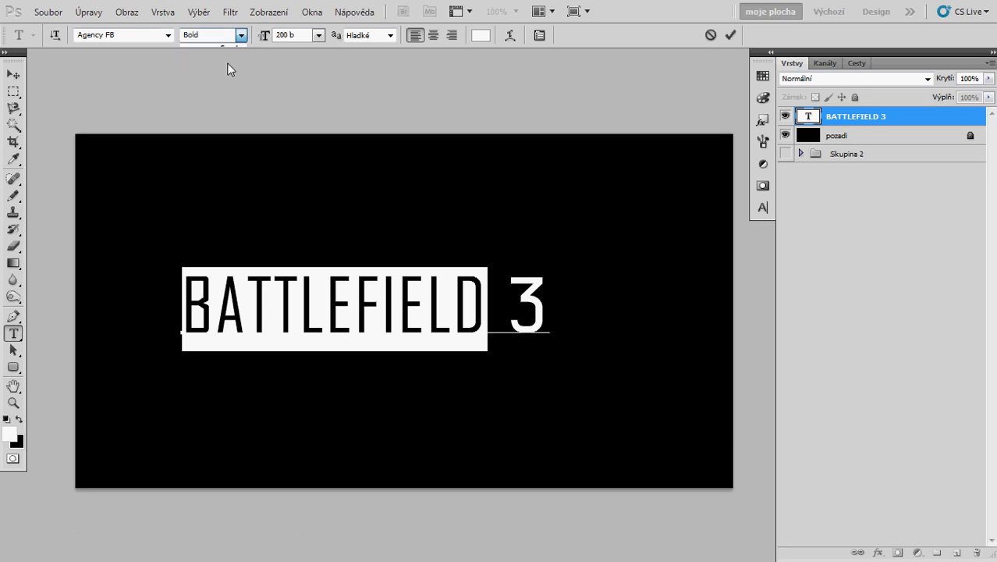
pyautogui.click(857, 136)
pyautogui.click(866, 118)
pyautogui.moveTo(466, 318); pyautogui.dragTo(464, 297)
pyautogui.press('z')
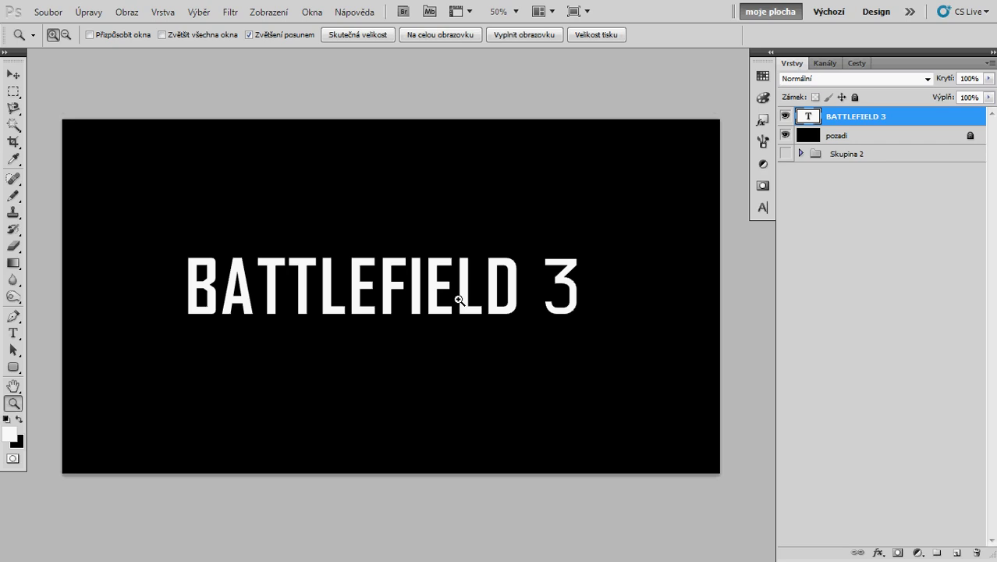
pyautogui.moveTo(472, 303); pyautogui.dragTo(467, 300)
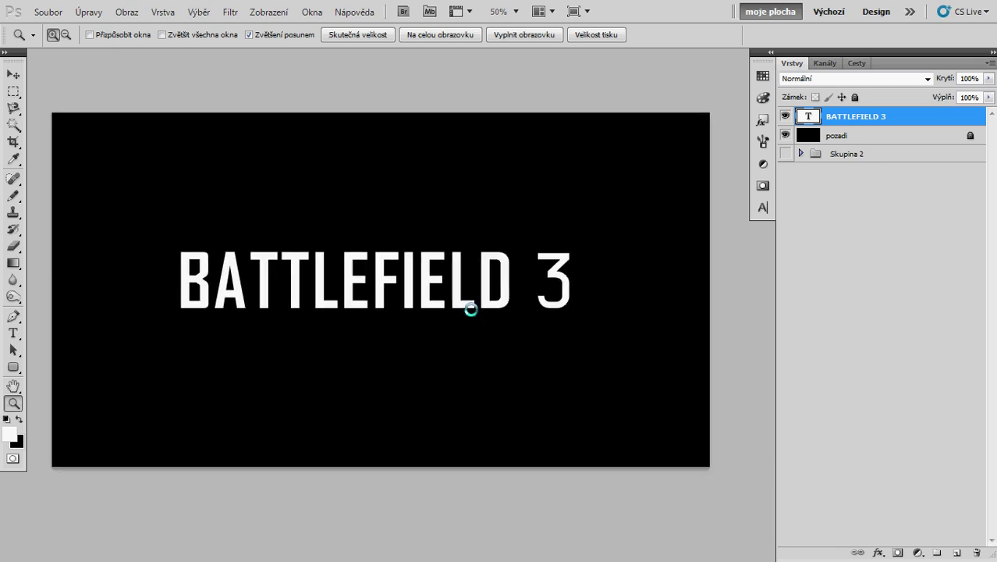
pyautogui.moveTo(468, 306); pyautogui.dragTo(468, 299)
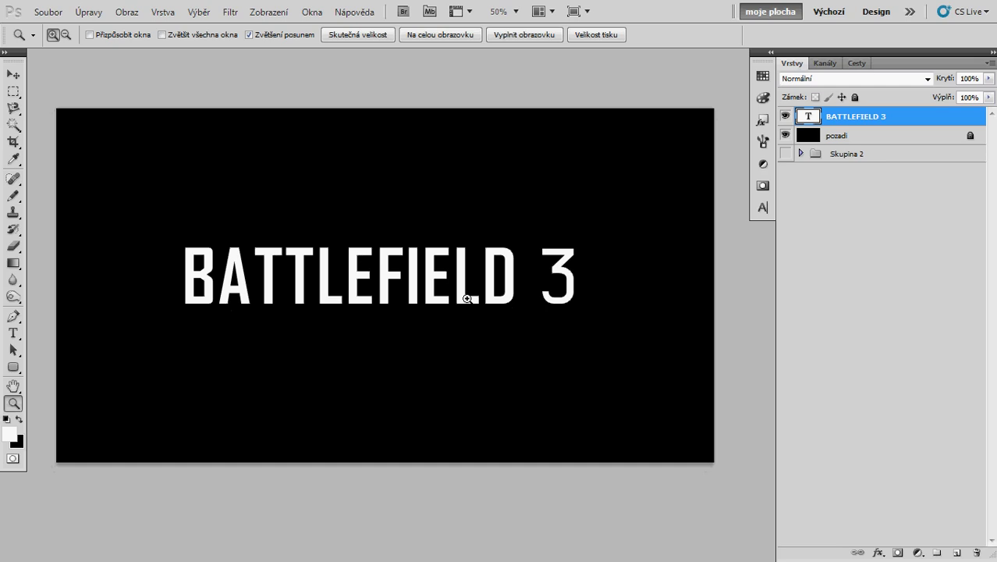
pyautogui.moveTo(463, 293); pyautogui.dragTo(464, 290)
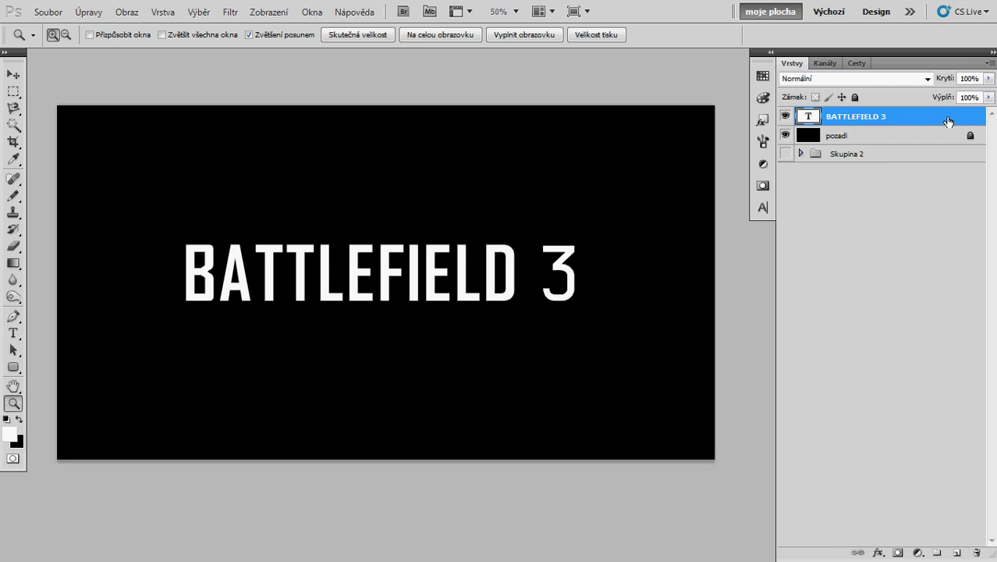
# Add a Gradient Overlay to the title and make its white stop pale grey
pyautogui.doubleClick(923, 121)
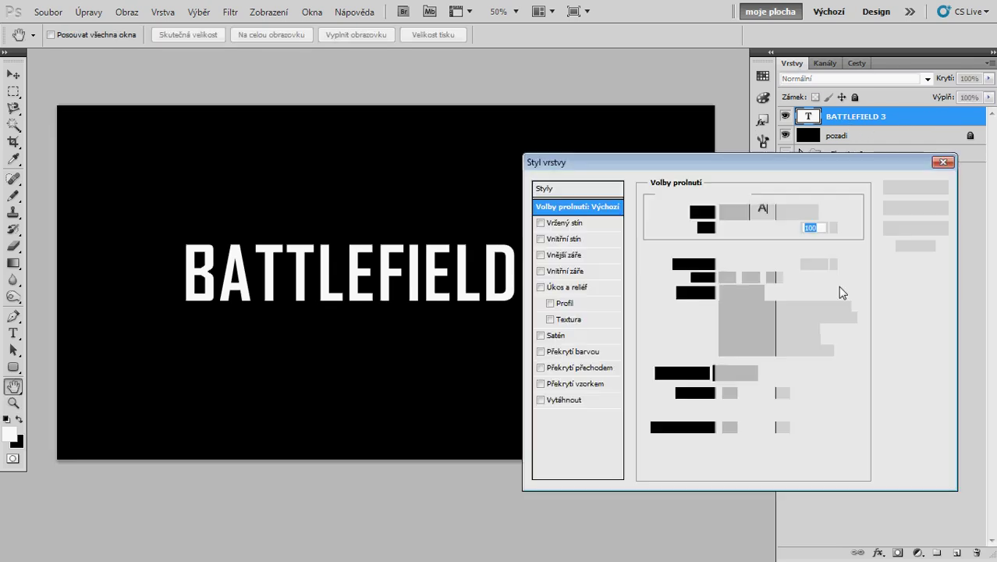
pyautogui.click(579, 368)
pyautogui.click(730, 246)
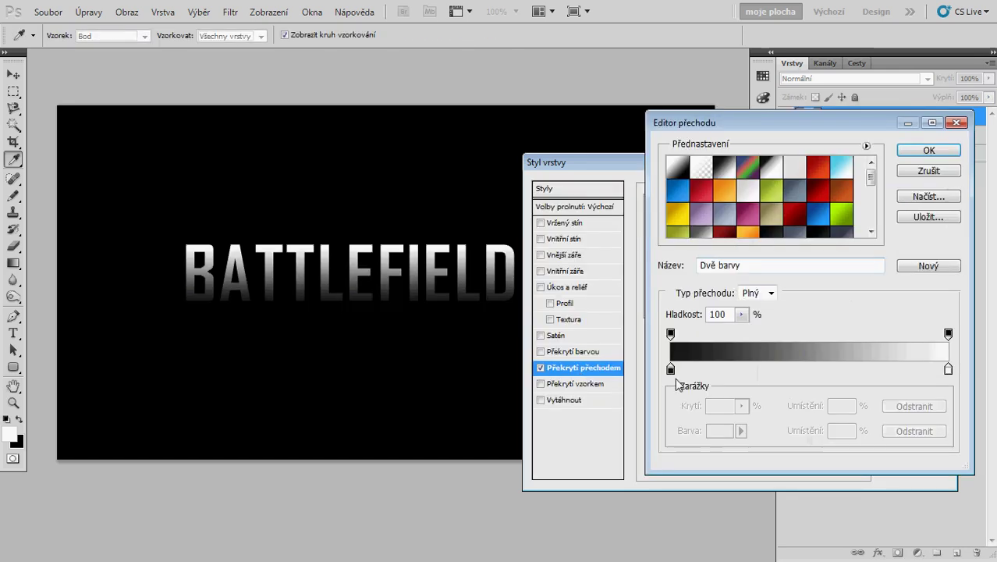
pyautogui.click(948, 369)
pyautogui.doubleClick(948, 369)
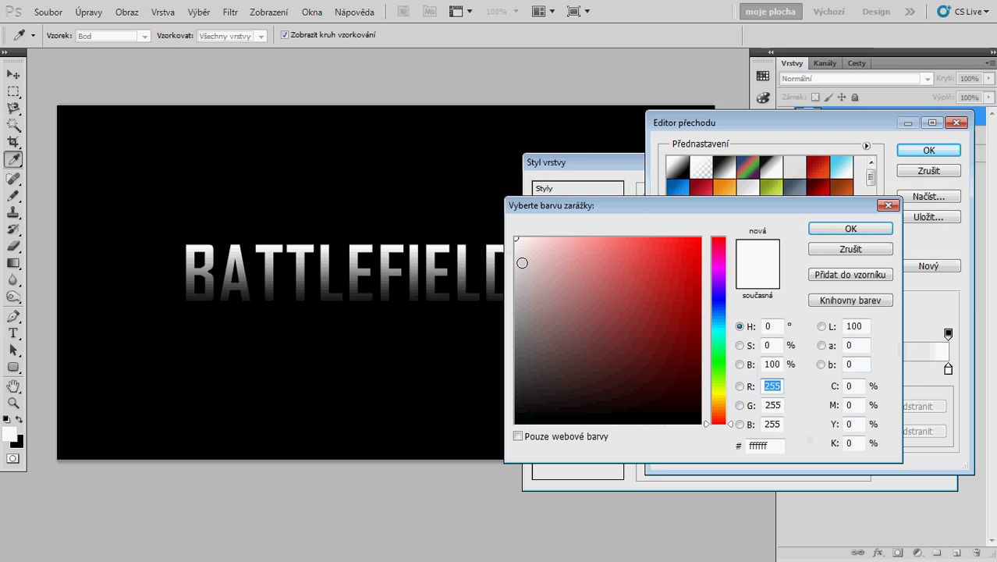
pyautogui.click(522, 266)
pyautogui.click(851, 228)
# Set the gradient's dark stop to mid grey, apply the overlay, and zoom in on the title
pyautogui.click(674, 369)
pyautogui.doubleClick(674, 369)
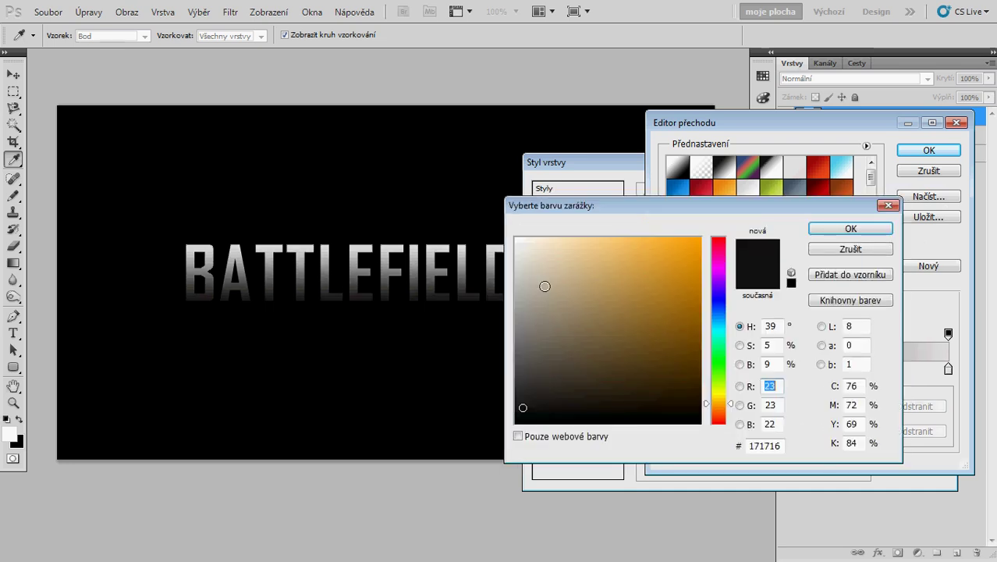
pyautogui.click(429, 266)
pyautogui.click(521, 272)
pyautogui.moveTo(521, 272); pyautogui.dragTo(517, 317)
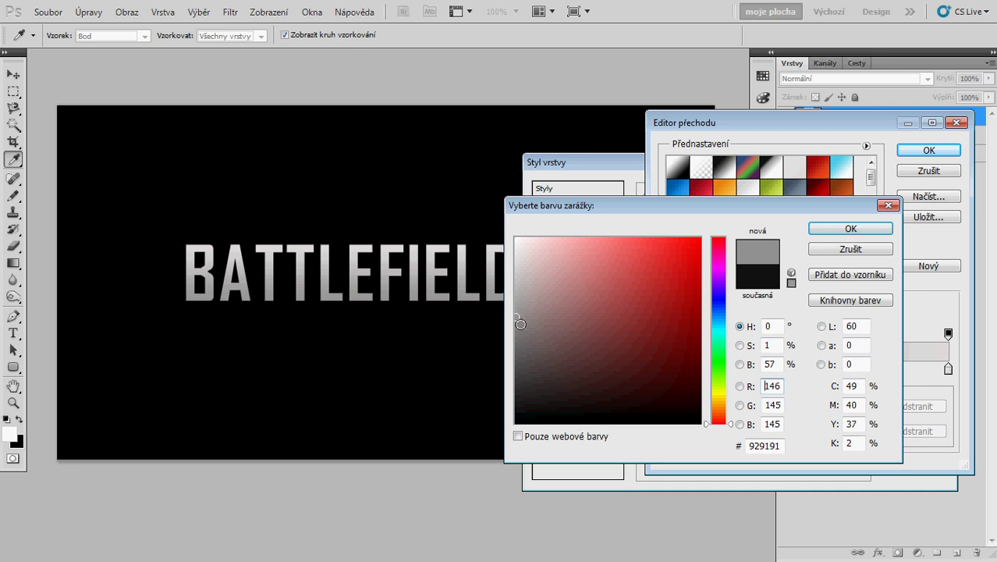
pyautogui.click(853, 231)
pyautogui.click(929, 149)
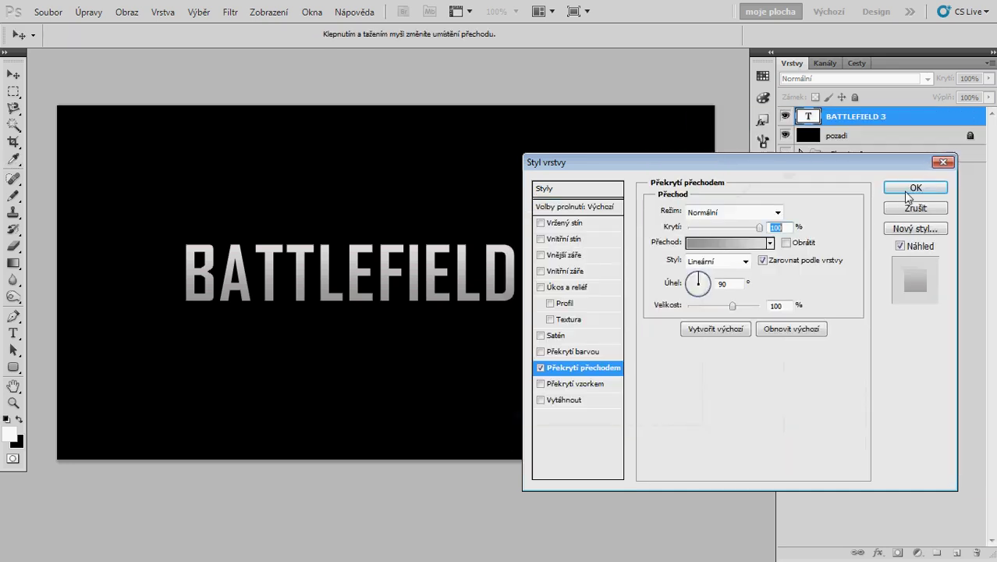
pyautogui.click(914, 188)
pyautogui.press('z')
pyautogui.click(403, 307)
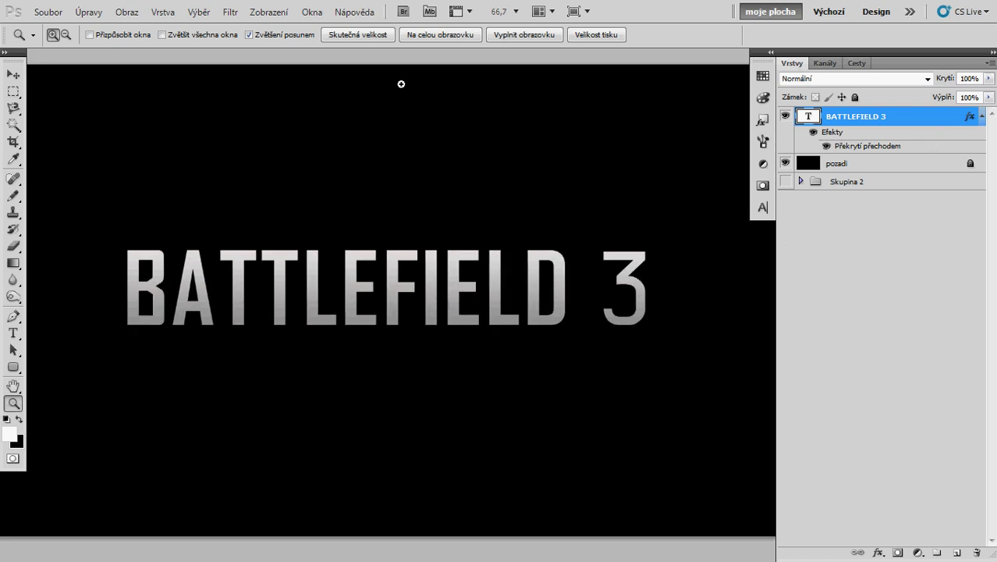
# Convert the title for Smart Filters and apply the Canvas Texturizer with relief 3
pyautogui.click(229, 12)
pyautogui.click(267, 44)
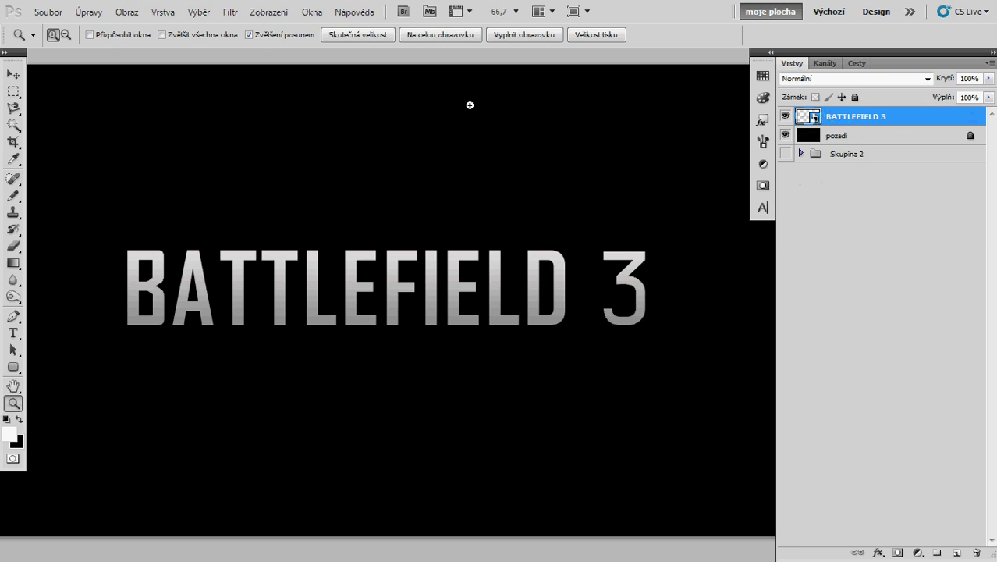
pyautogui.click(227, 14)
pyautogui.moveTo(320, 245)
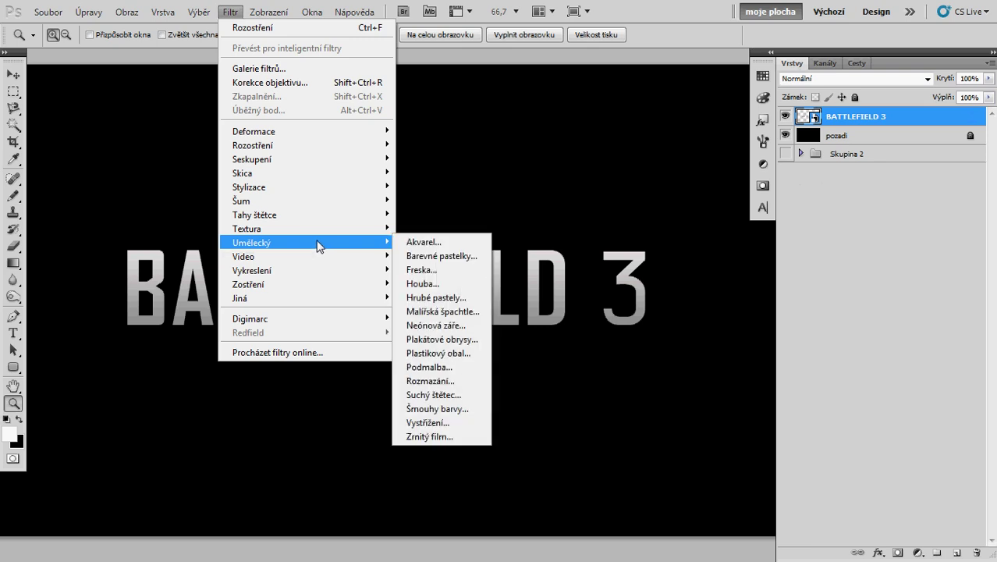
pyautogui.click(449, 284)
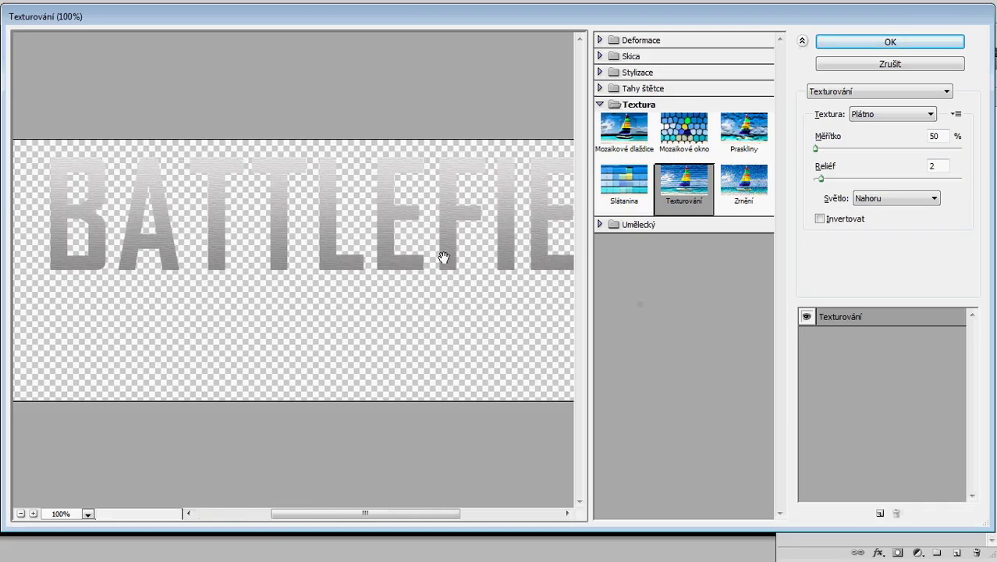
pyautogui.moveTo(442, 258); pyautogui.dragTo(349, 252)
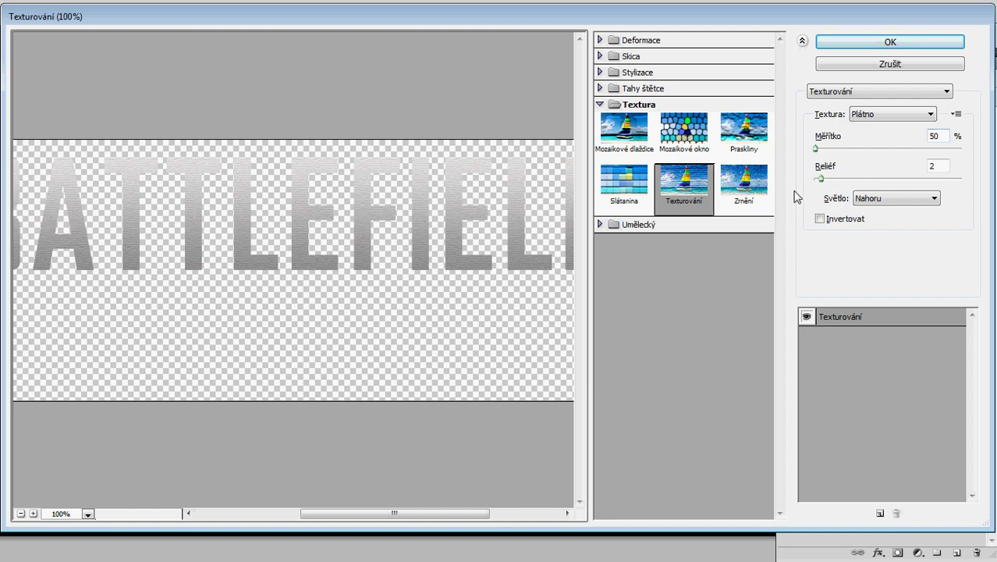
pyautogui.moveTo(820, 180); pyautogui.dragTo(824, 186)
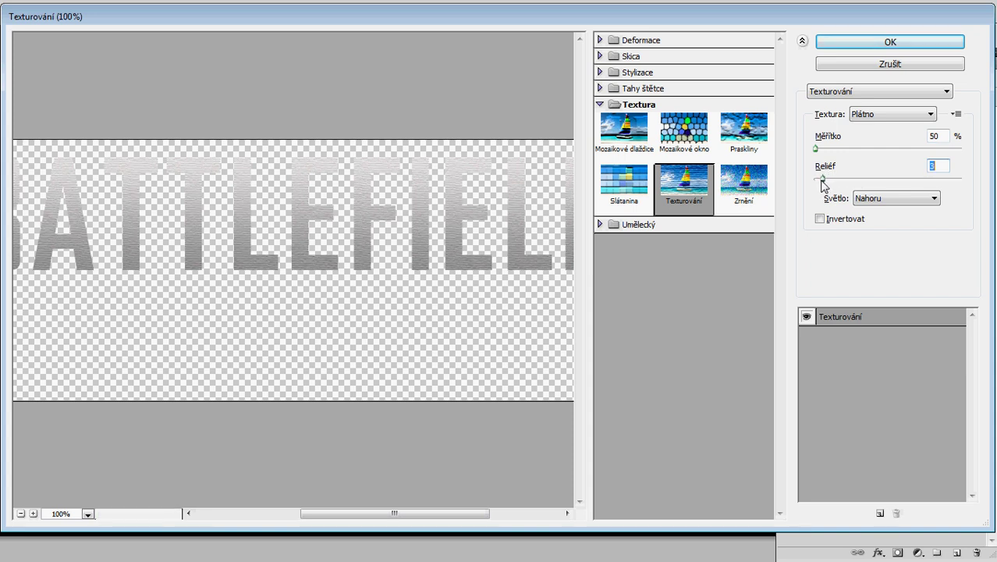
pyautogui.click(866, 45)
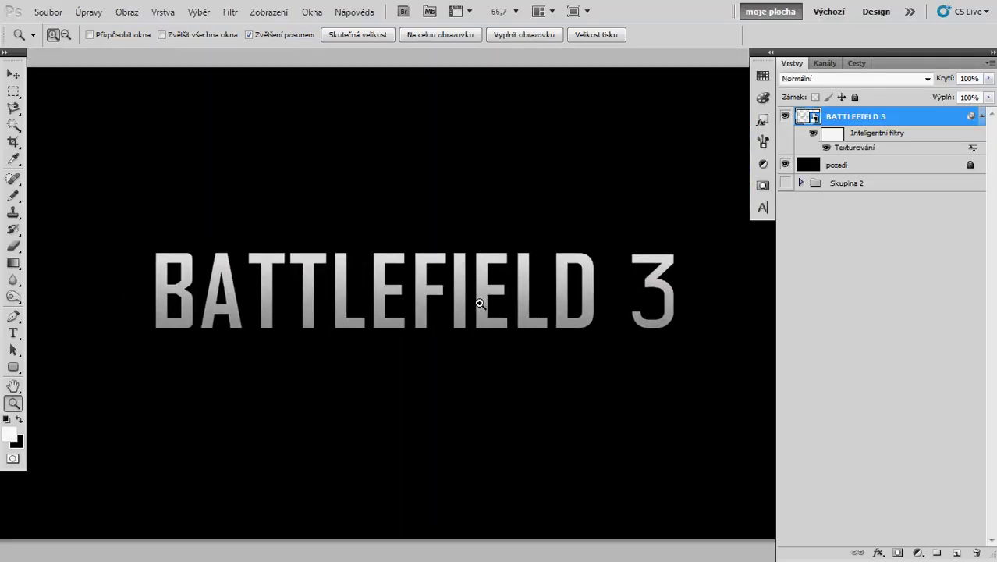
pyautogui.click(981, 116)
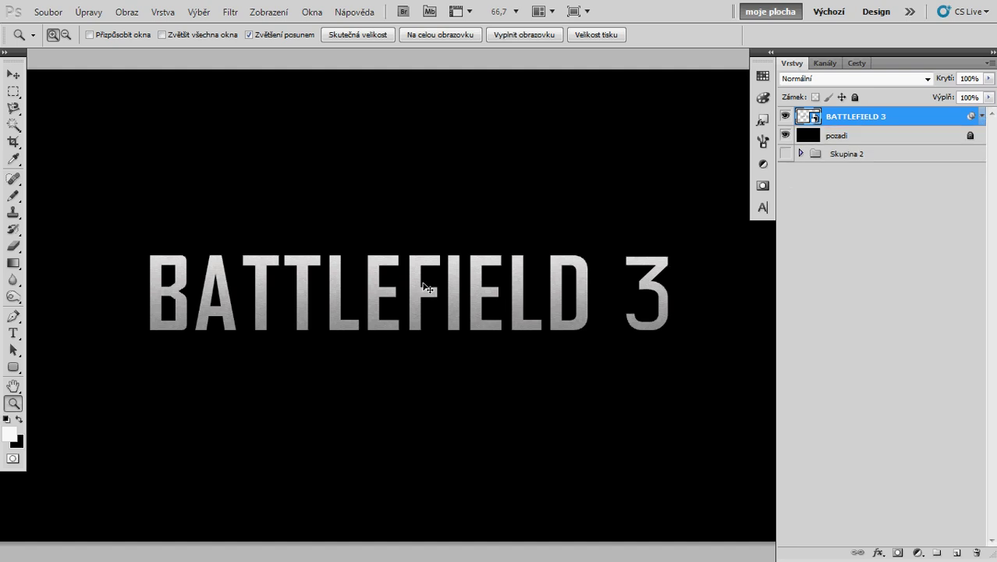
# Create a new 8×8 pixel document and zoom in on it
pyautogui.hotkey('ctrl', 'n')
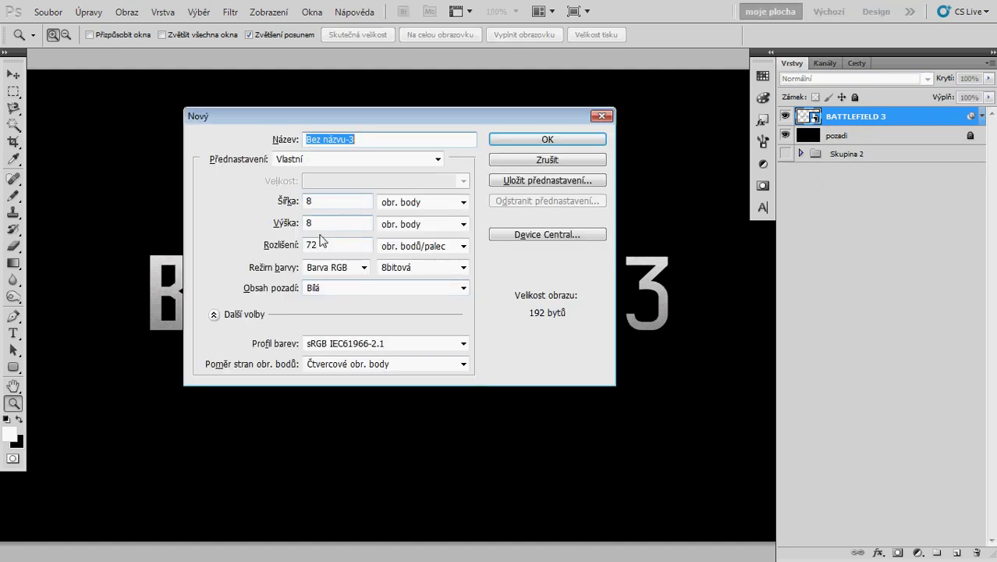
pyautogui.click(549, 139)
pyautogui.moveTo(500, 304); pyautogui.dragTo(444, 310)
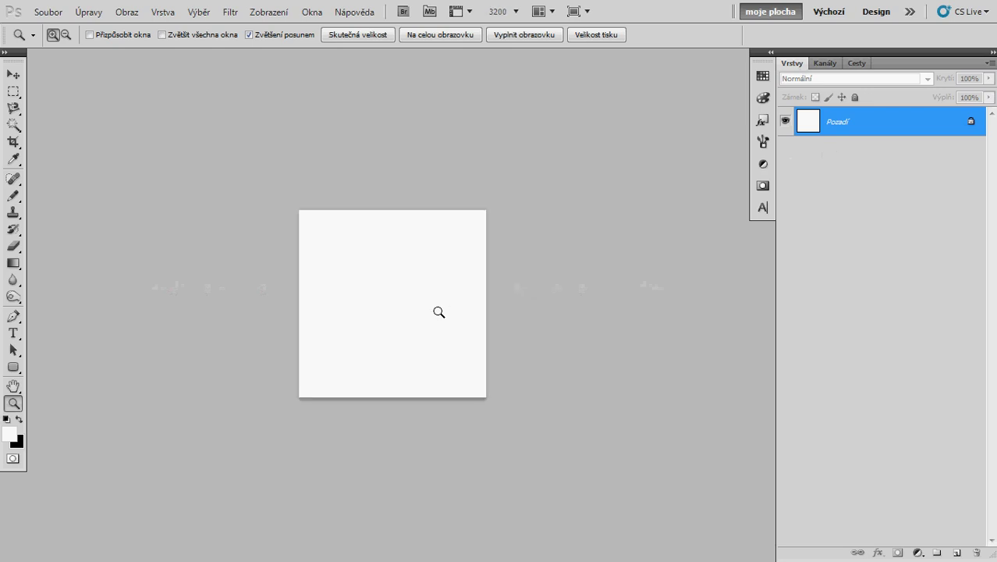
# Paint the tile's left half pale blue (b4d0df) with the Pencil
pyautogui.press('b')
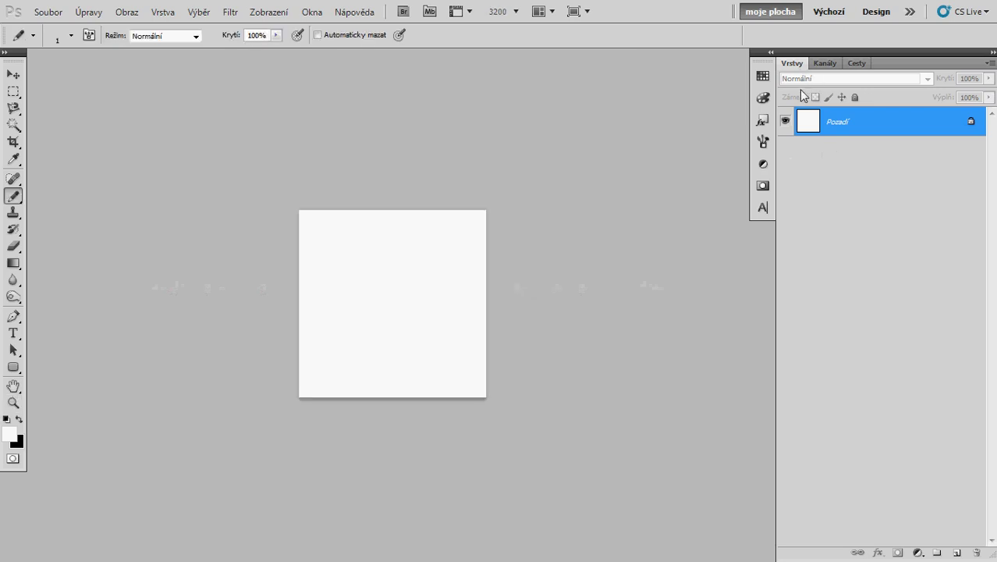
pyautogui.click(763, 76)
pyautogui.click(696, 172)
pyautogui.click(15, 200)
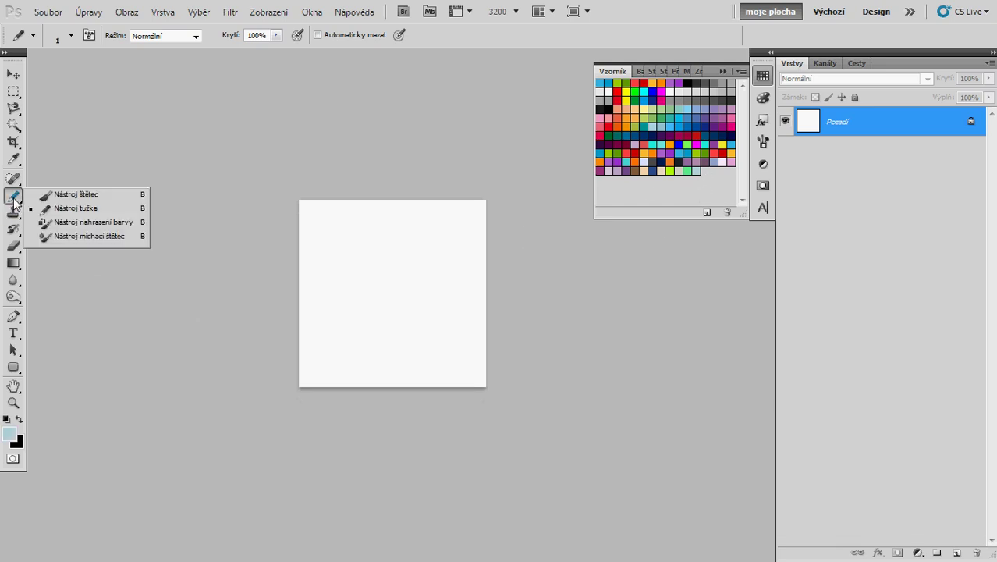
pyautogui.click(75, 209)
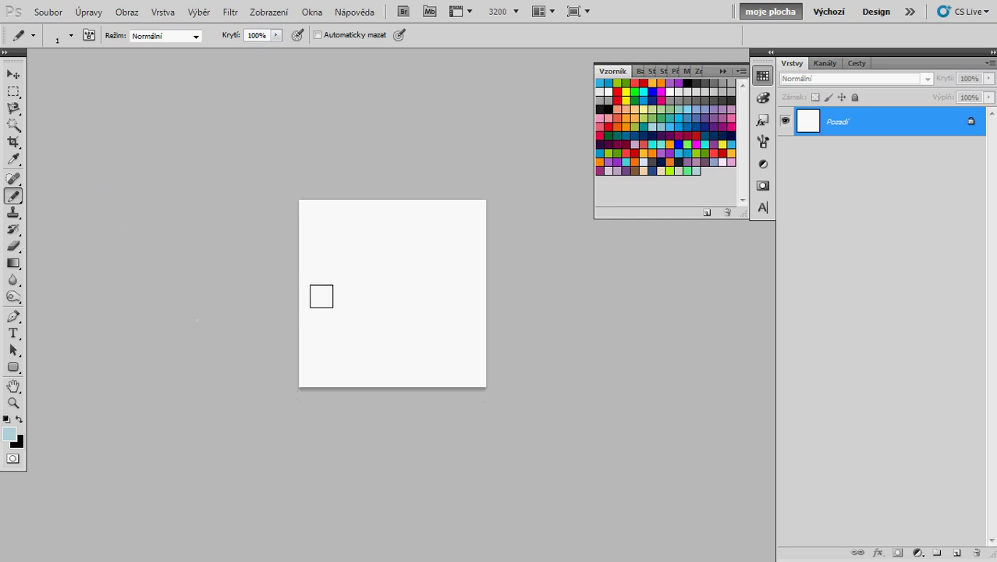
pyautogui.rightClick(404, 284)
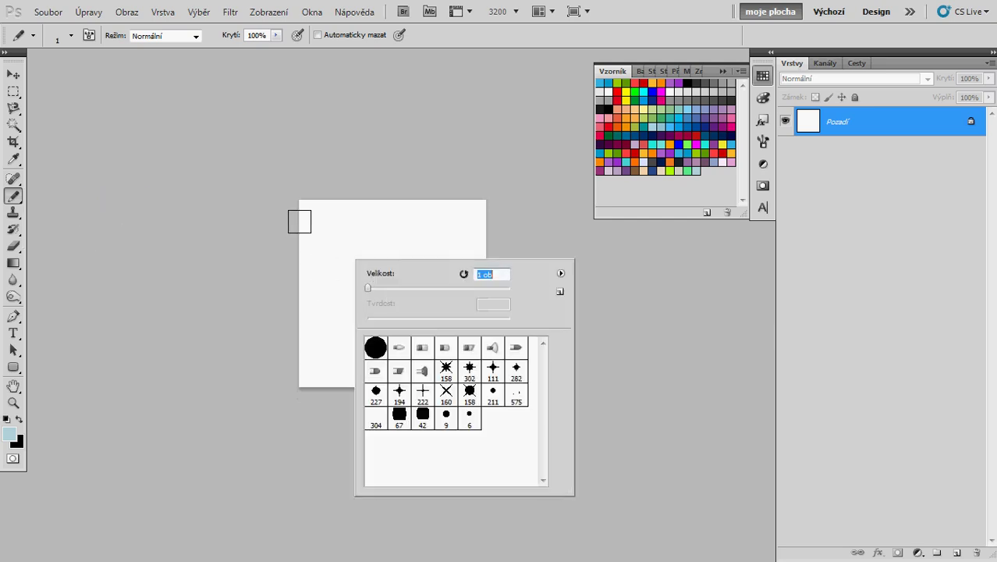
pyautogui.moveTo(310, 217)
pyautogui.mouseDown()
pyautogui.moveTo(309, 351)
pyautogui.moveTo(325, 389)
pyautogui.moveTo(347, 386)
pyautogui.moveTo(343, 225)
pyautogui.moveTo(361, 216)
pyautogui.moveTo(362, 372)
pyautogui.mouseUp()
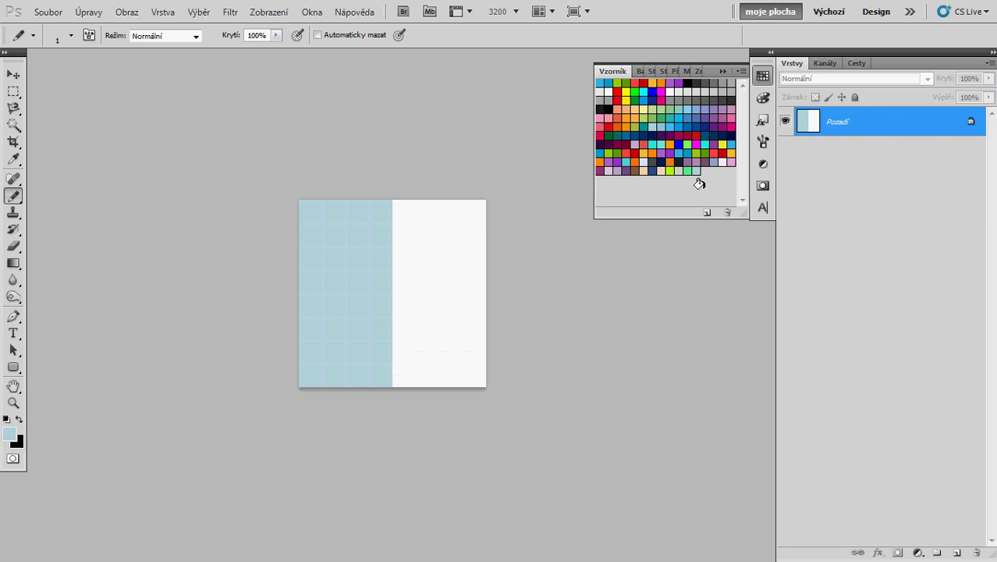
pyautogui.click(9, 435)
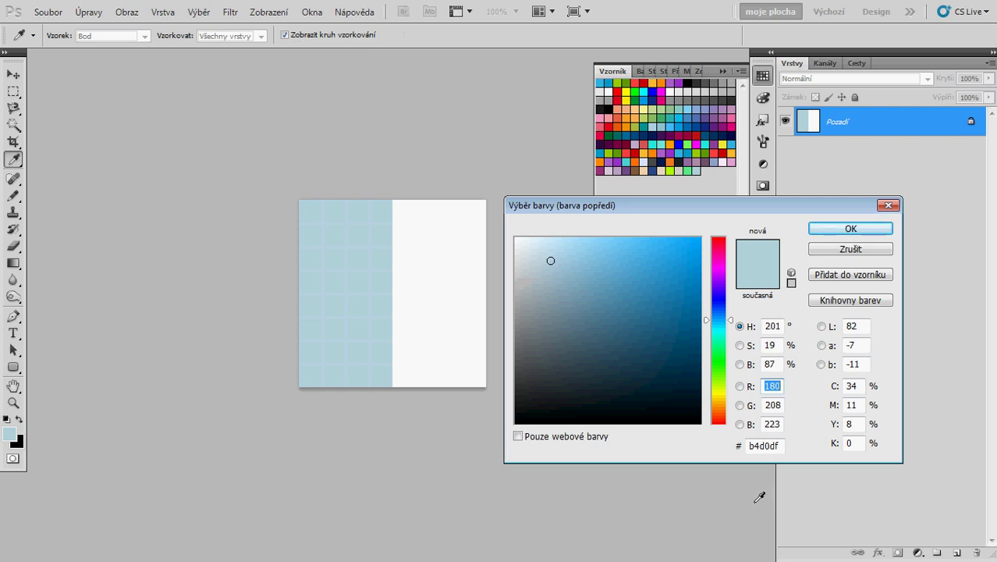
pyautogui.click(850, 229)
# Paint the tile's right half solid black
pyautogui.press('b')
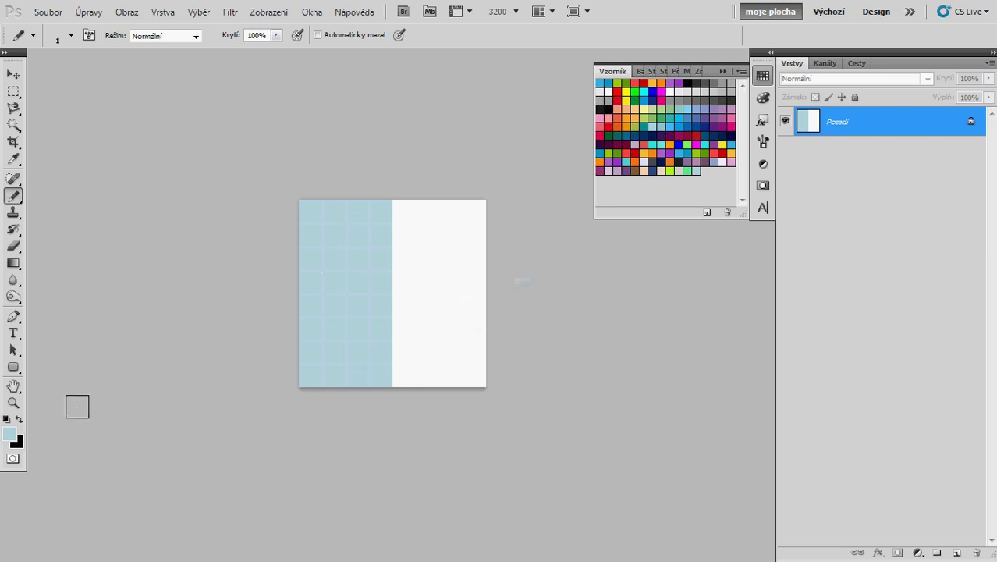
pyautogui.click(20, 419)
pyautogui.moveTo(492, 207)
pyautogui.mouseDown()
pyautogui.moveTo(501, 386)
pyautogui.moveTo(477, 399)
pyautogui.moveTo(481, 265)
pyautogui.moveTo(468, 223)
pyautogui.moveTo(457, 317)
pyautogui.mouseUp()
pyautogui.moveTo(404, 201); pyautogui.dragTo(404, 390)
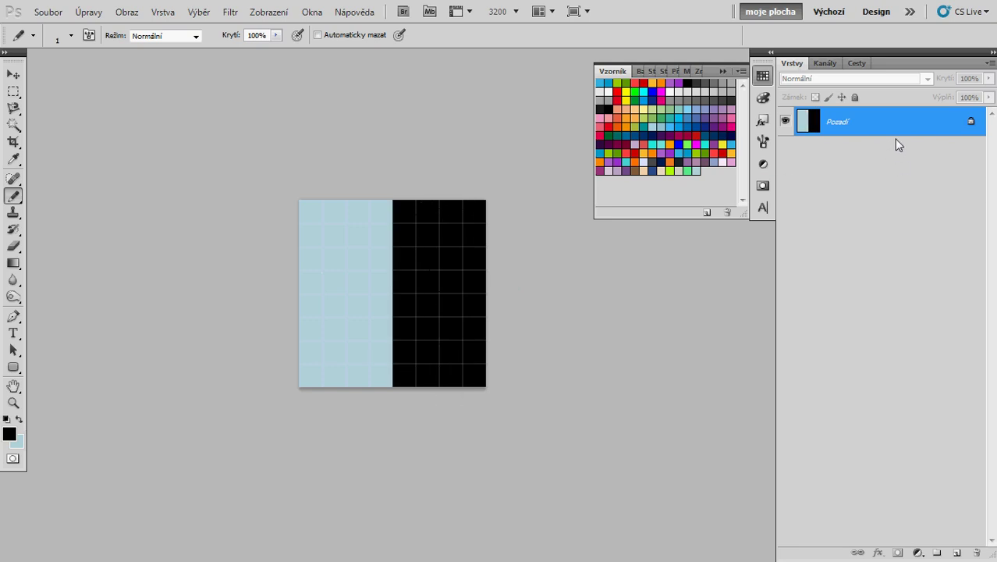
# Convert the background into layer Vrstva 0 and blur the tile to soften its seam
pyautogui.doubleClick(894, 131)
pyautogui.click(647, 115)
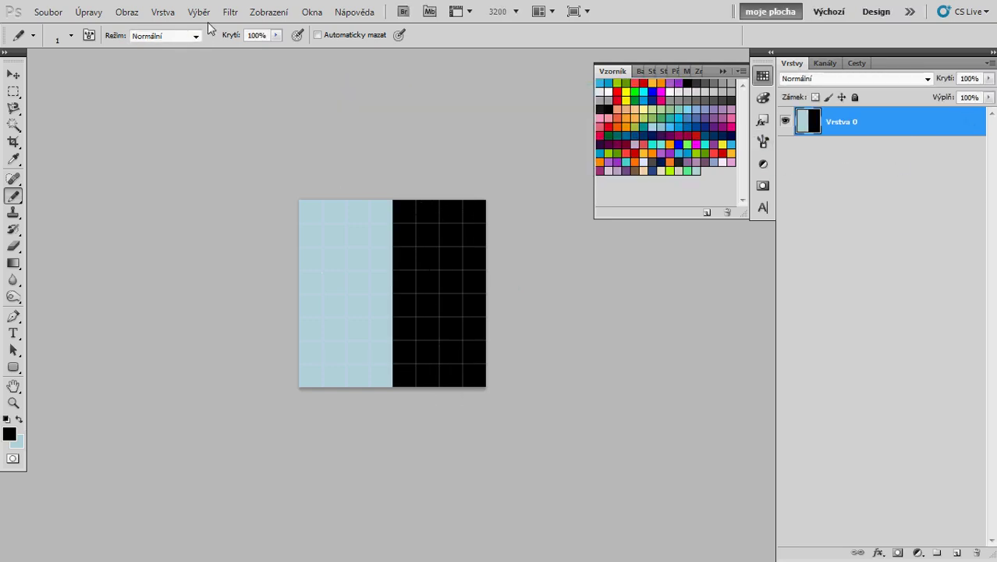
pyautogui.click(230, 12)
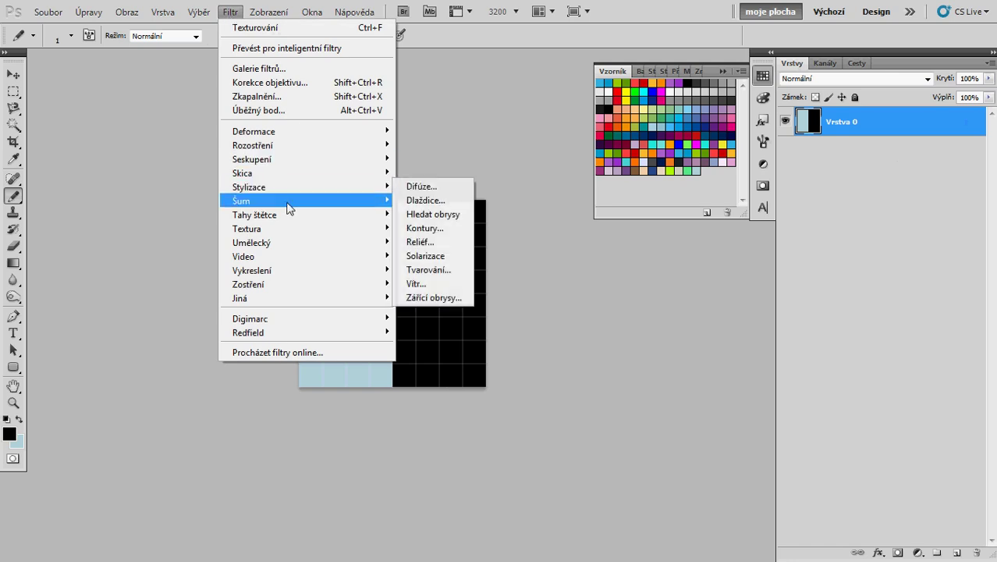
pyautogui.moveTo(285, 150)
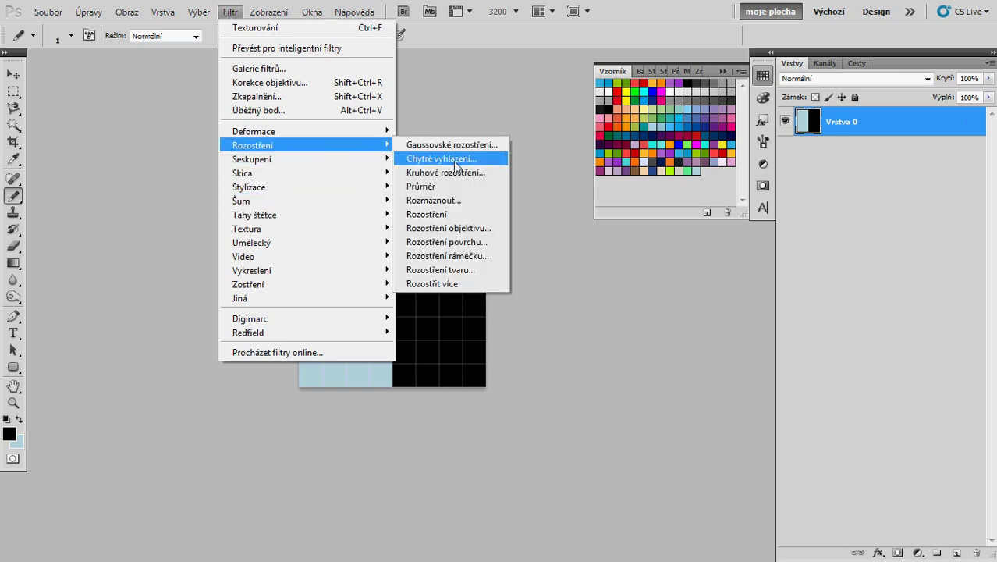
pyautogui.click(437, 217)
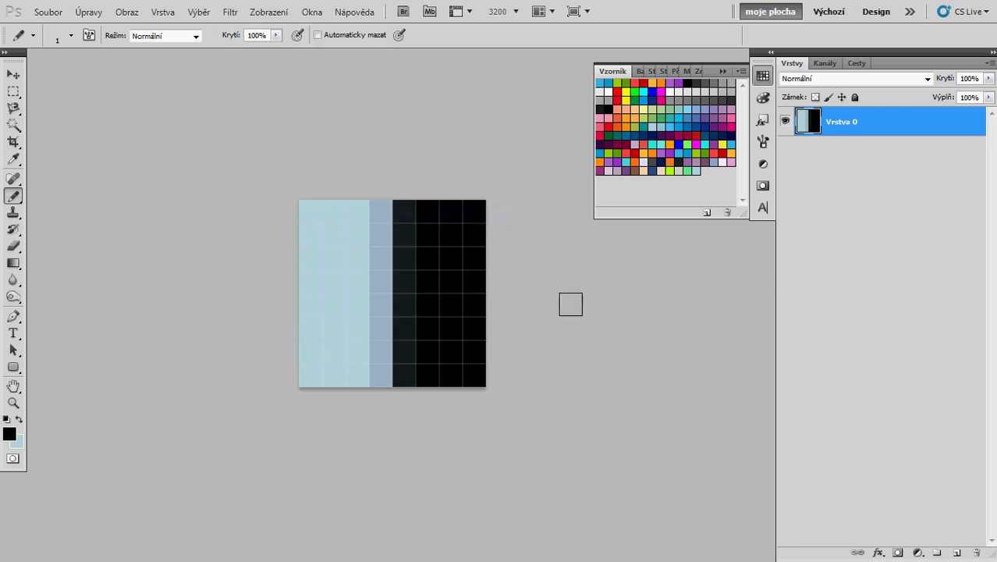
# Open Define Pattern for the blurred tile
pyautogui.press('v')
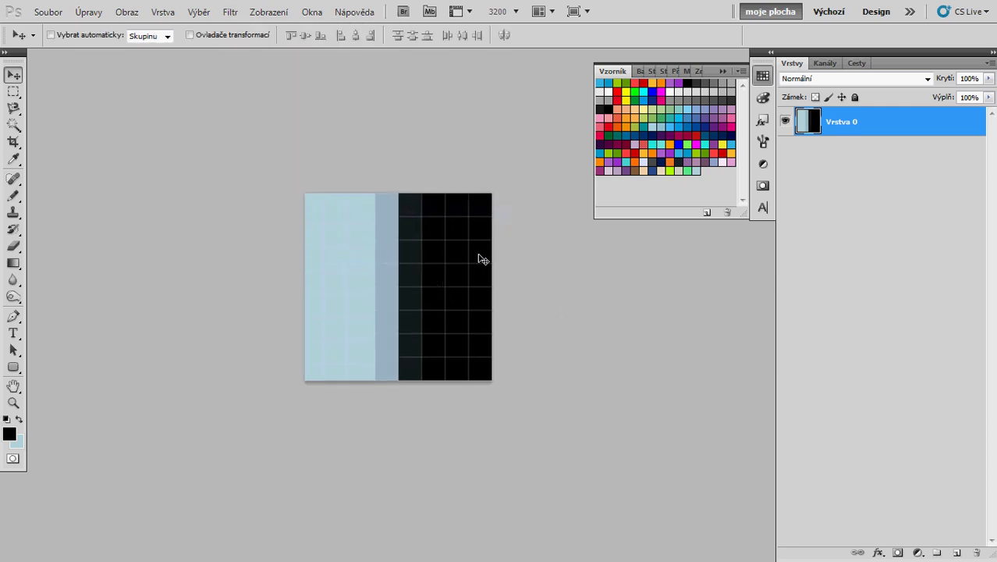
pyautogui.moveTo(432, 281); pyautogui.dragTo(430, 284)
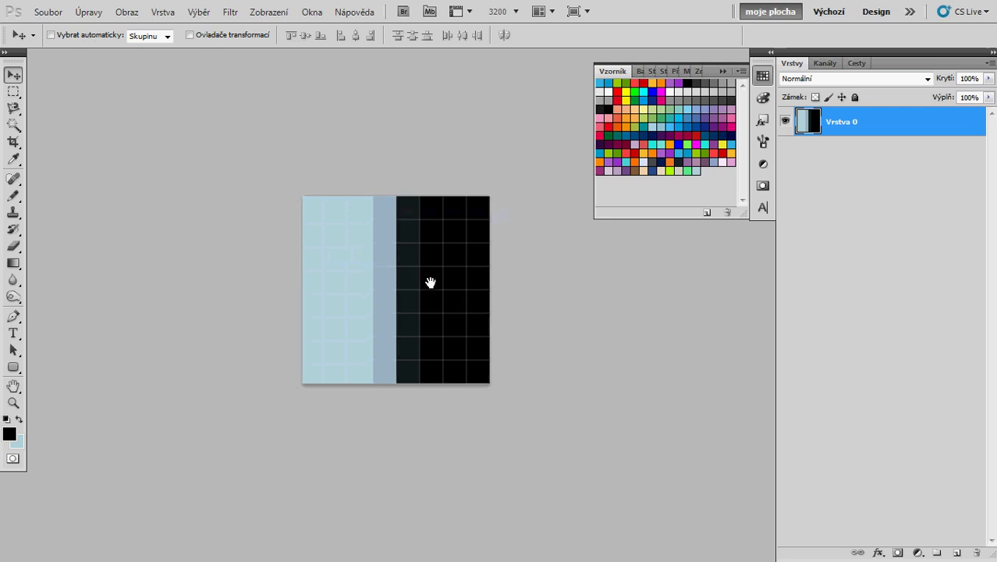
pyautogui.click(88, 13)
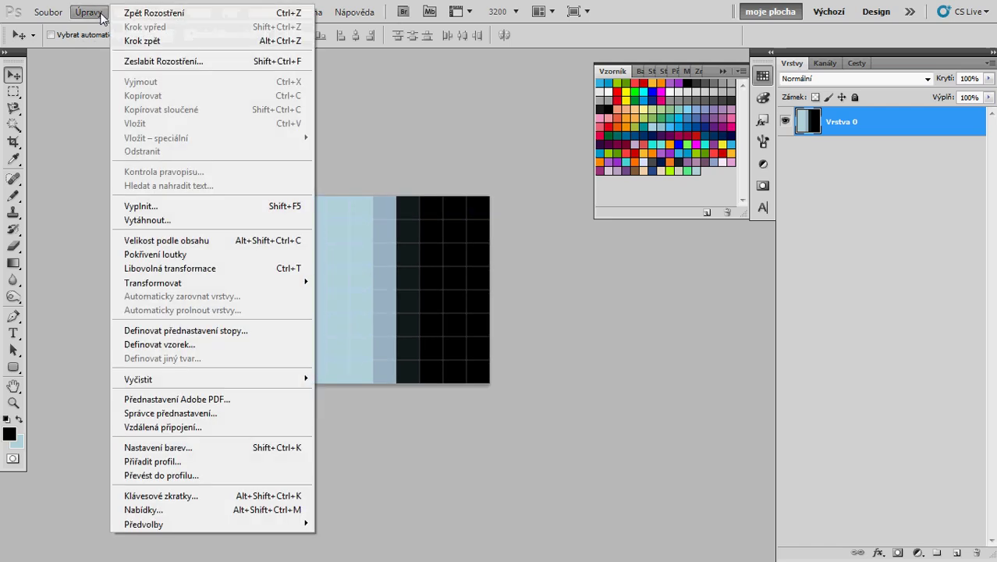
pyautogui.click(225, 344)
# Save the tile as pattern 'battlefield 3' and return to viewing the whole BATTLEFIELD 3 title
pyautogui.write('battlefield 3')
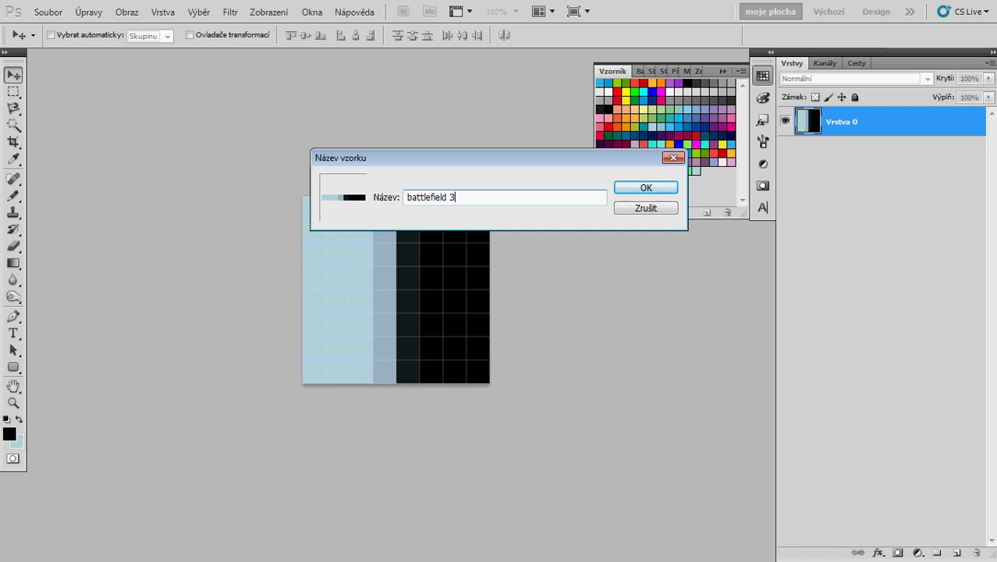
pyautogui.press('Return')
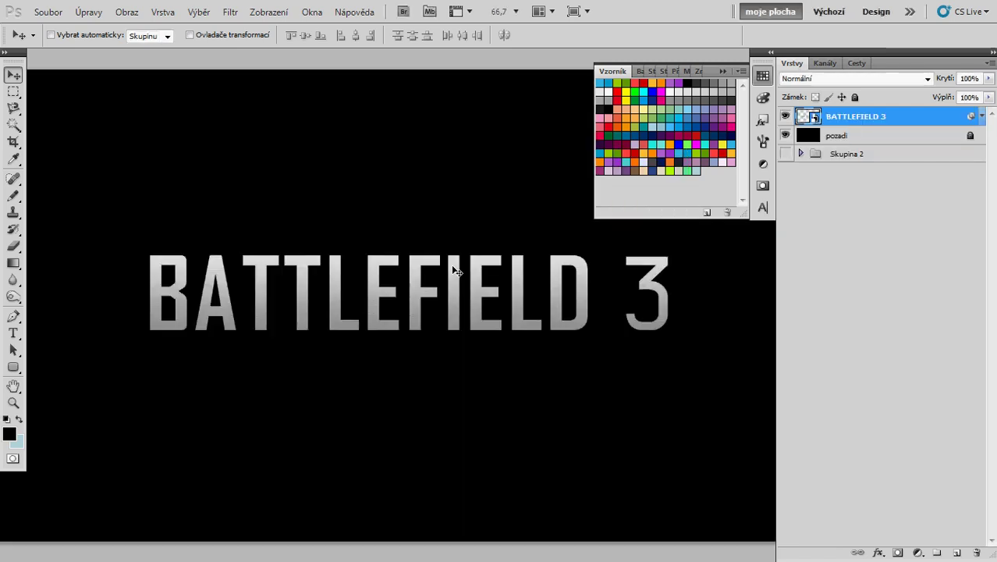
pyautogui.moveTo(455, 287); pyautogui.dragTo(465, 320)
pyautogui.click(642, 226)
pyautogui.press('z')
pyautogui.click(449, 316)
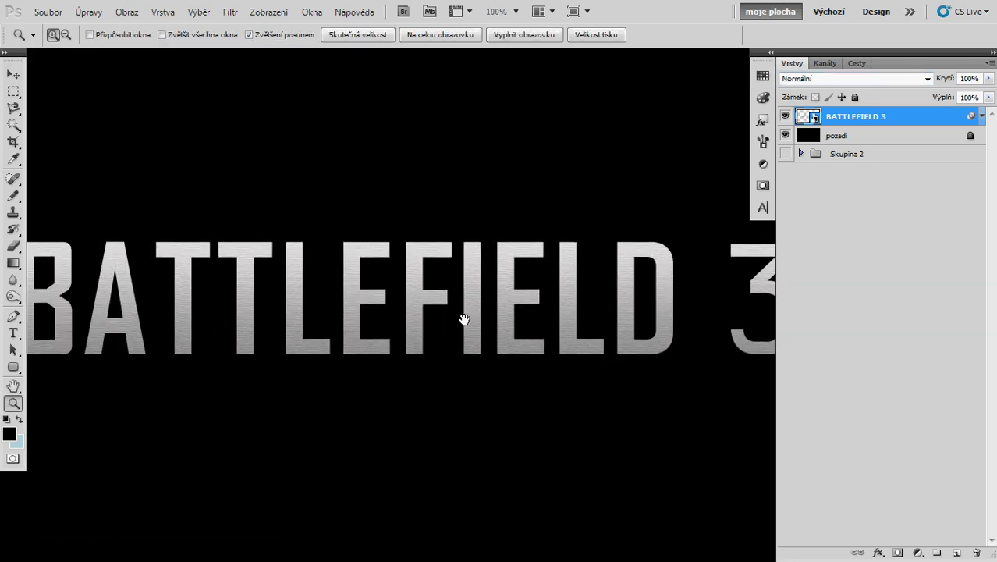
pyautogui.keyDown('alt'); pyautogui.click(472, 314); pyautogui.keyUp('alt')
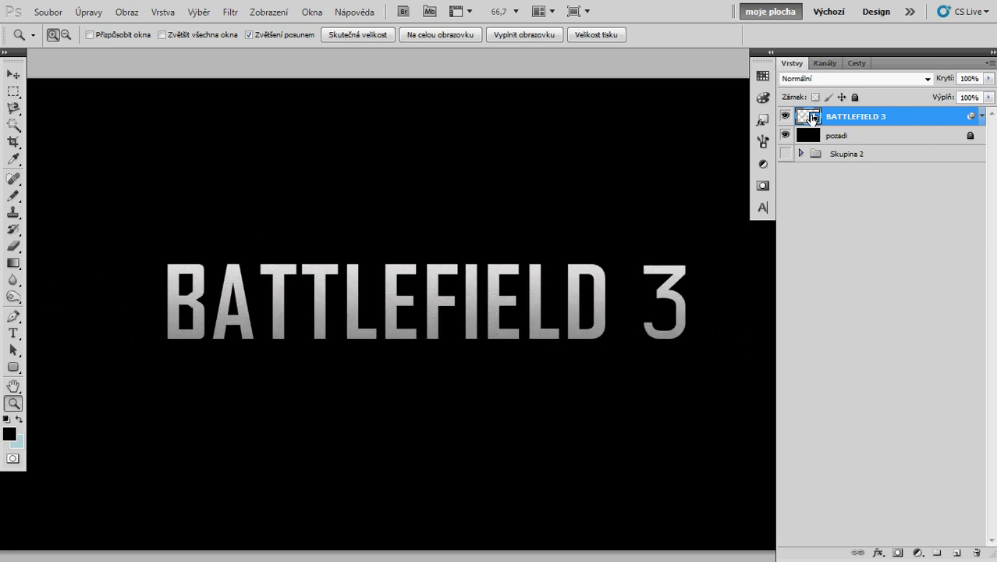
# Select the BATTLEFIELD 3 letter shapes and add a new layer above the title
pyautogui.keyDown('ctrl'); pyautogui.click(810, 117); pyautogui.keyUp('ctrl')
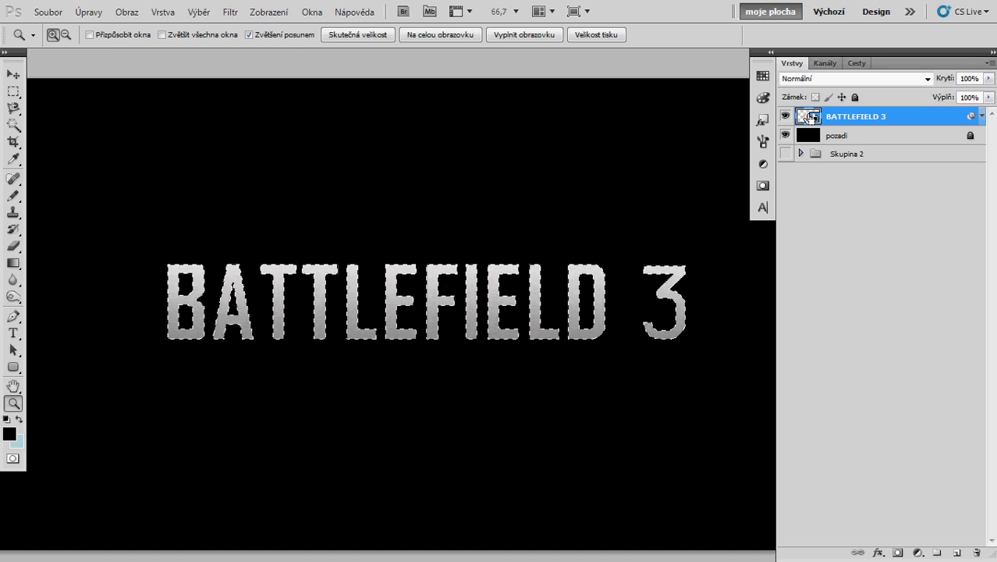
pyautogui.scroll(-1, 679, 270)
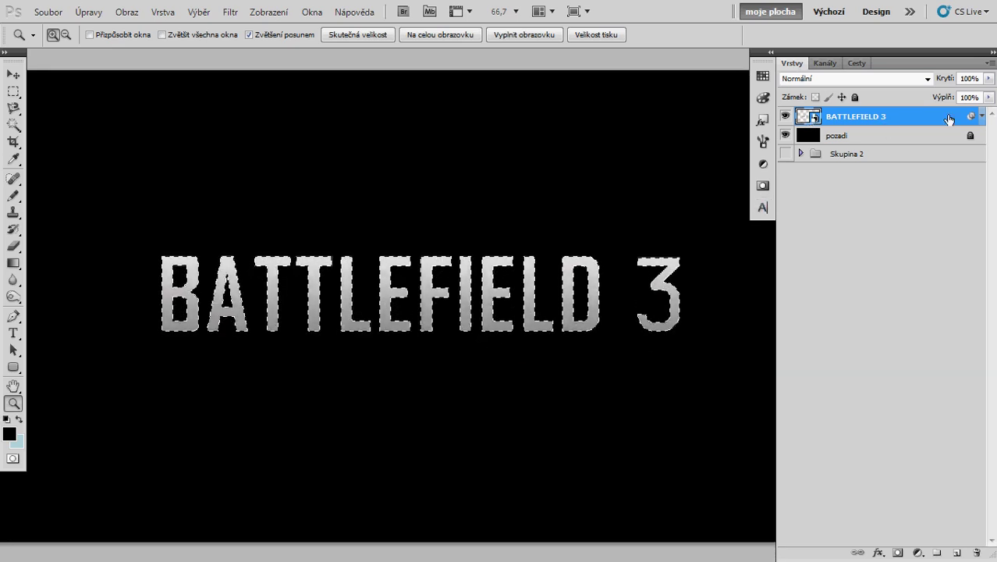
pyautogui.click(956, 552)
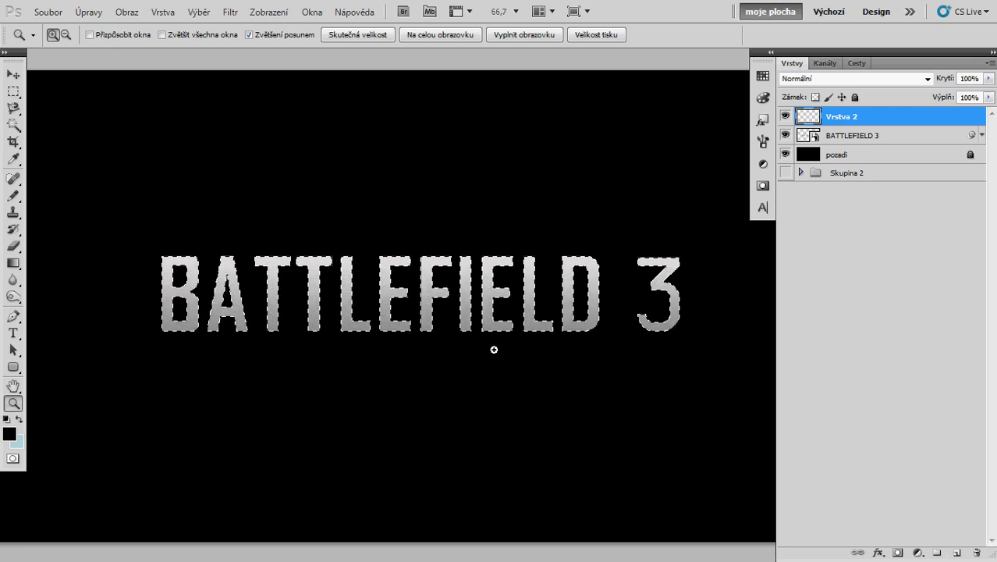
# Fill the letter selection on the new layer with white using the Paint Bucket
pyautogui.press('g')
pyautogui.press('y')
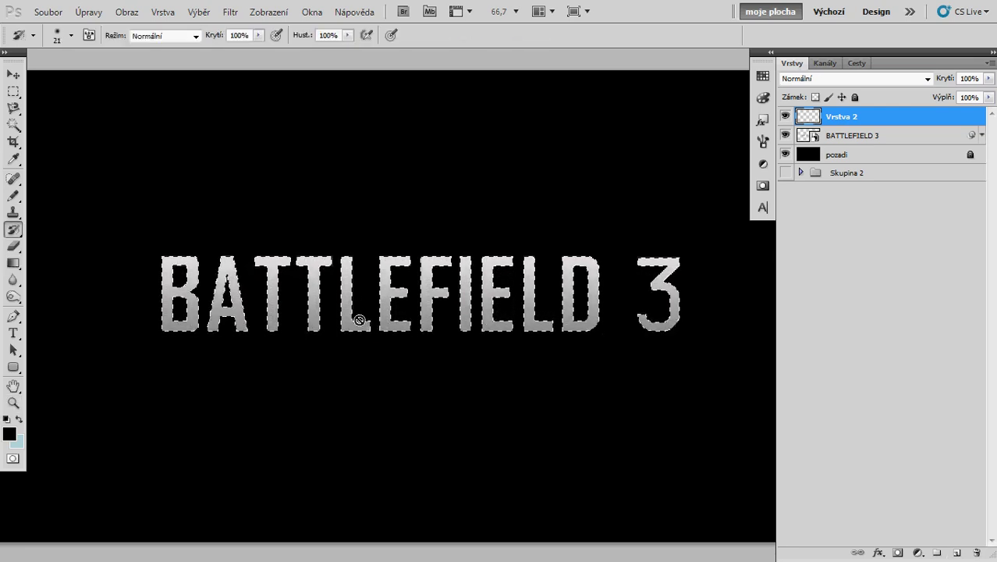
pyautogui.press('x')
pyautogui.press('g')
pyautogui.press('x')
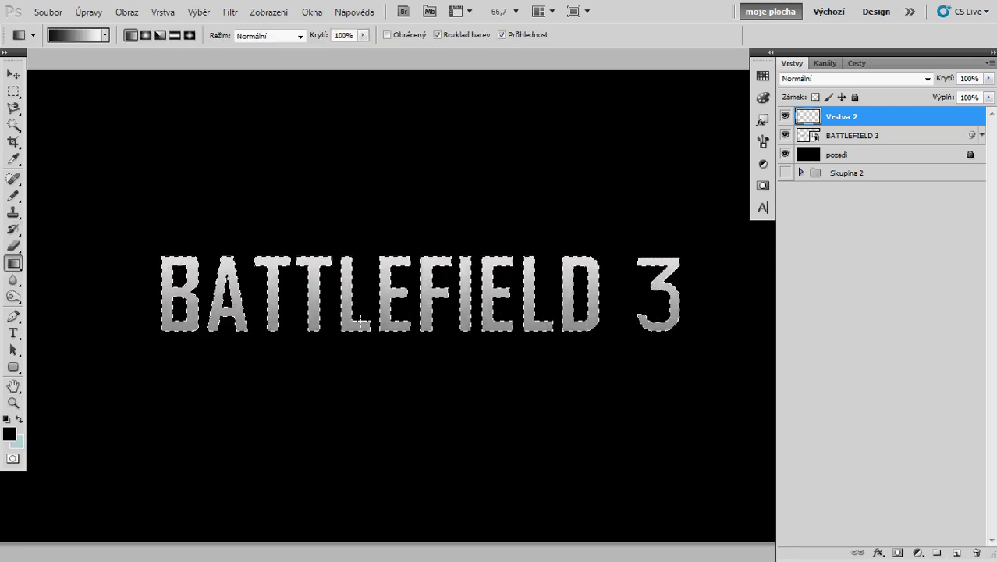
pyautogui.rightClick(23, 272)
pyautogui.click(60, 276)
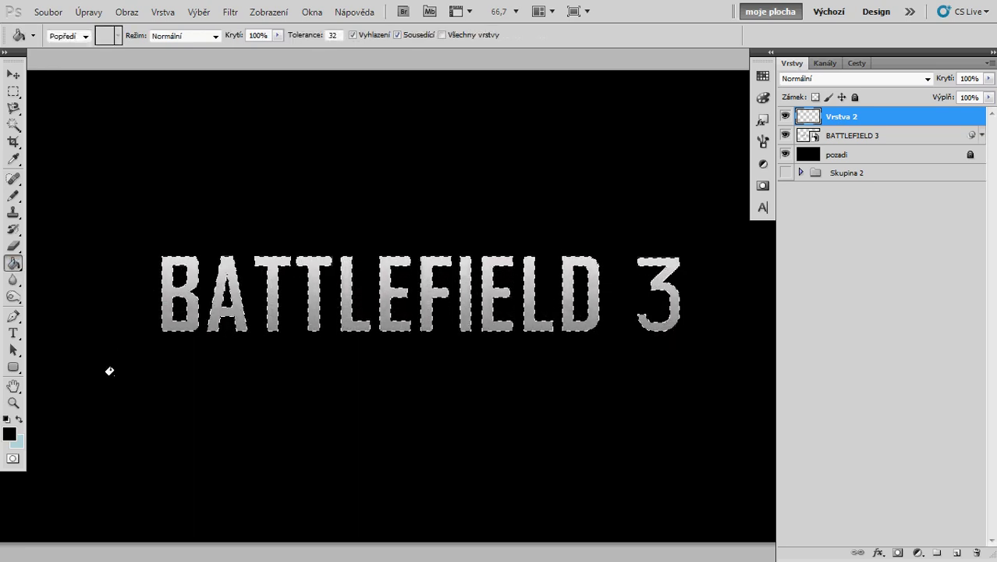
pyautogui.press('x')
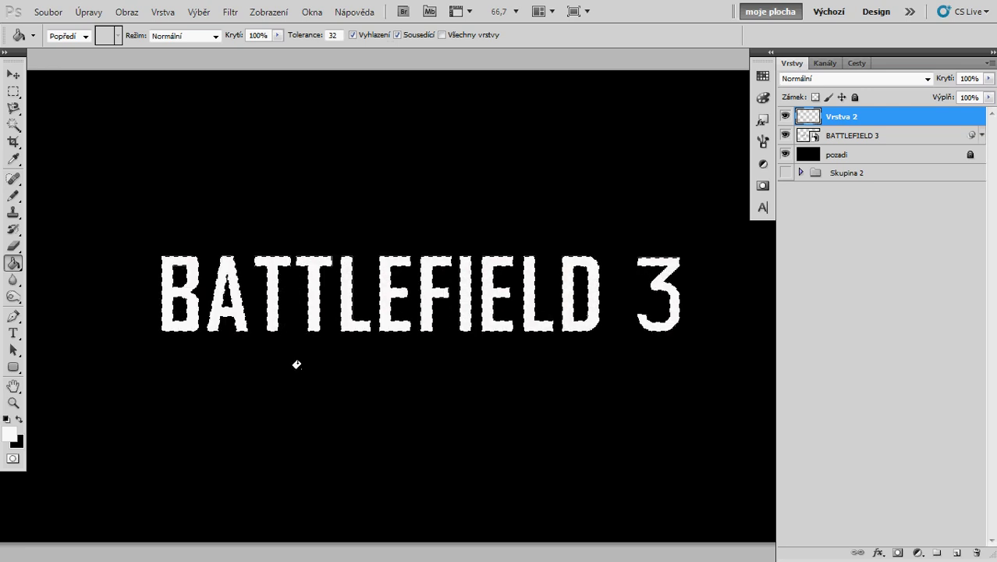
pyautogui.scroll(-1, 473, 300)
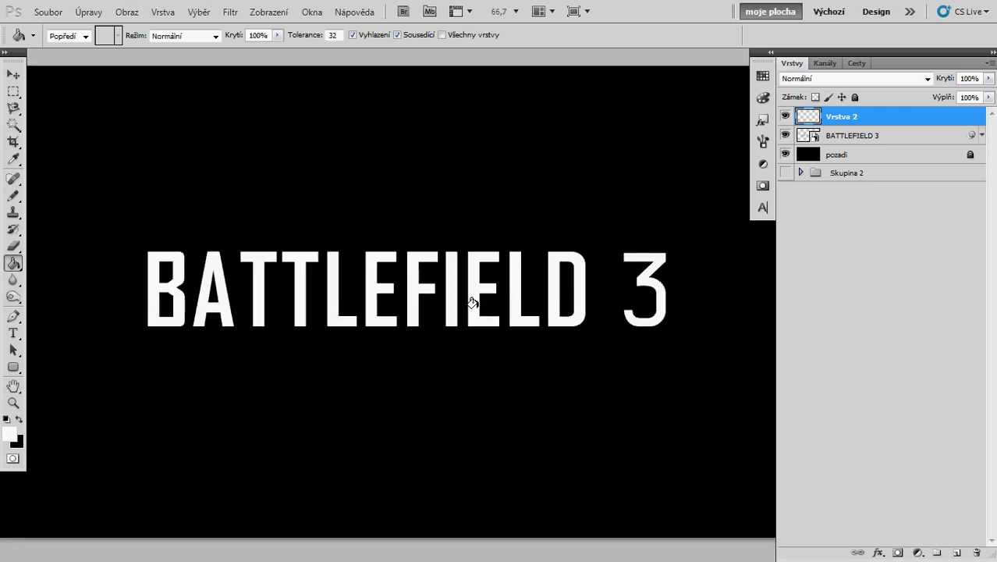
pyautogui.scroll(-1, 474, 301)
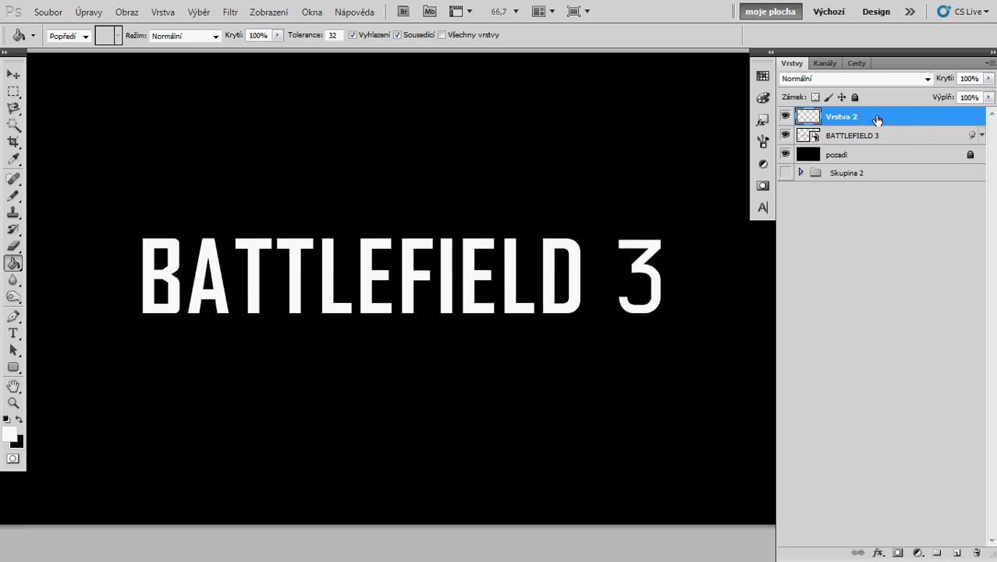
# Lower the fill of the white letters layer Vrstva 2
pyautogui.click(989, 97)
pyautogui.moveTo(985, 114); pyautogui.dragTo(910, 115)
pyautogui.click(900, 137)
pyautogui.click(900, 122)
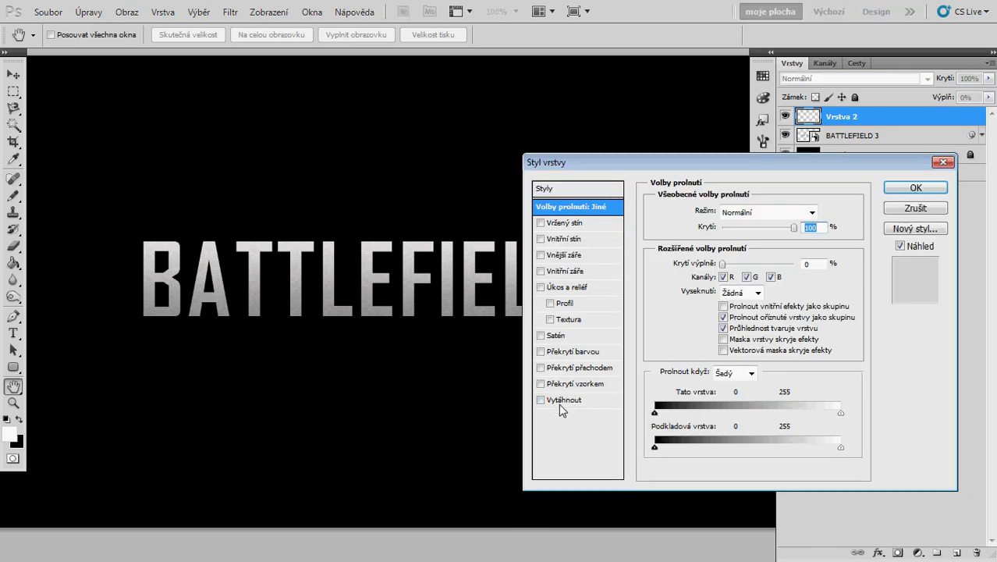
# Give Vrstva 2 a 1 px Stroke filled with the black-and-white dashed pattern
pyautogui.click(564, 402)
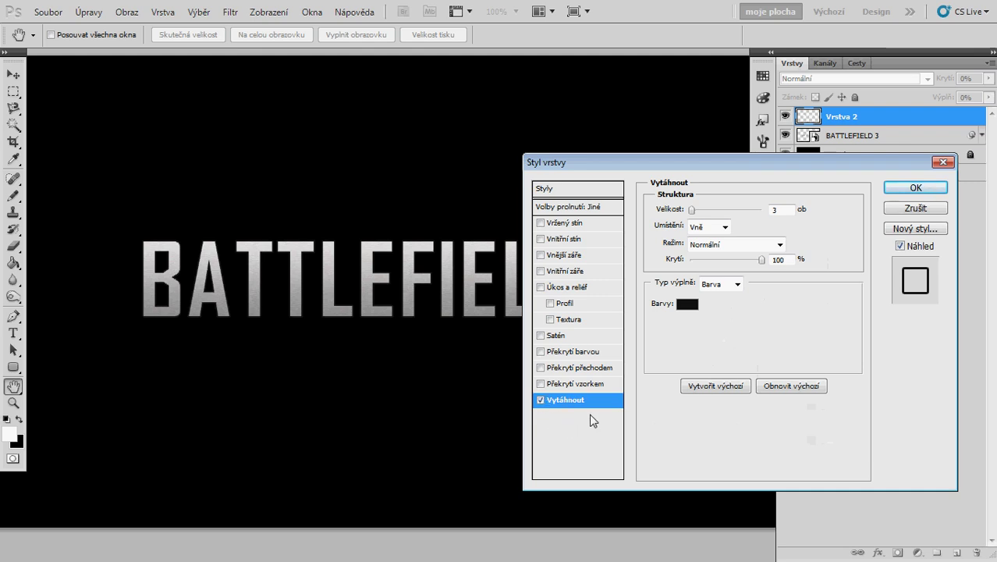
pyautogui.click(721, 284)
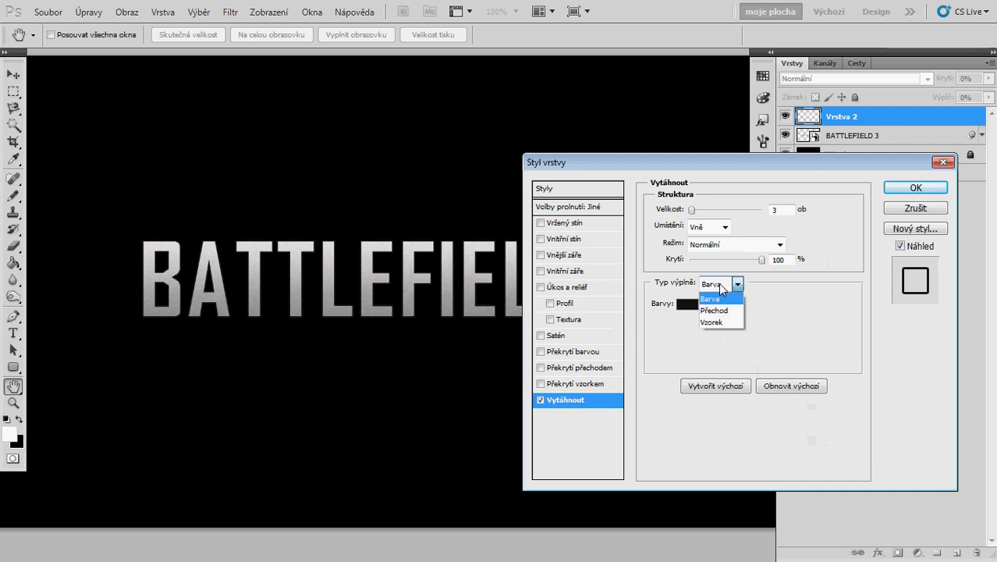
pyautogui.click(717, 324)
pyautogui.click(732, 322)
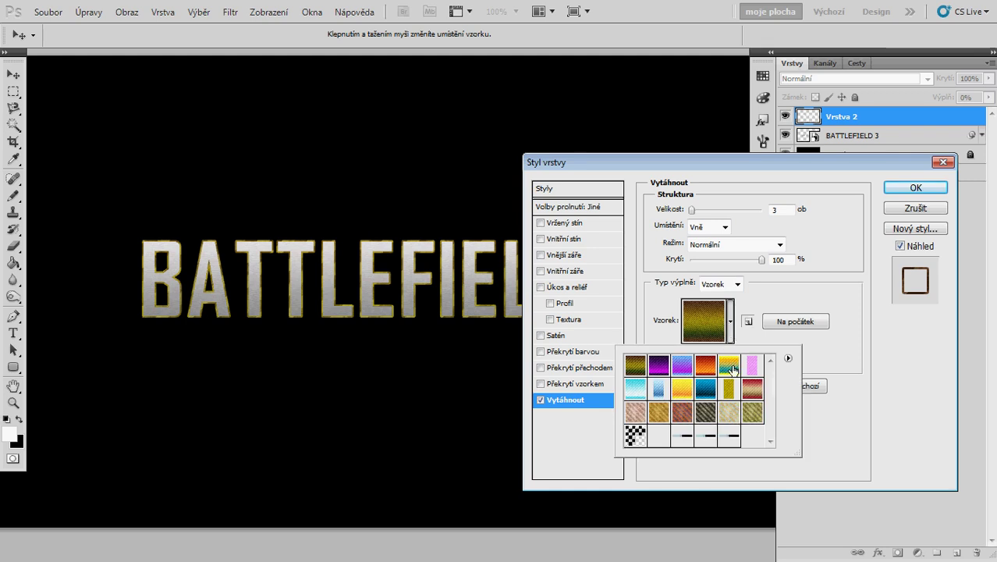
pyautogui.click(736, 441)
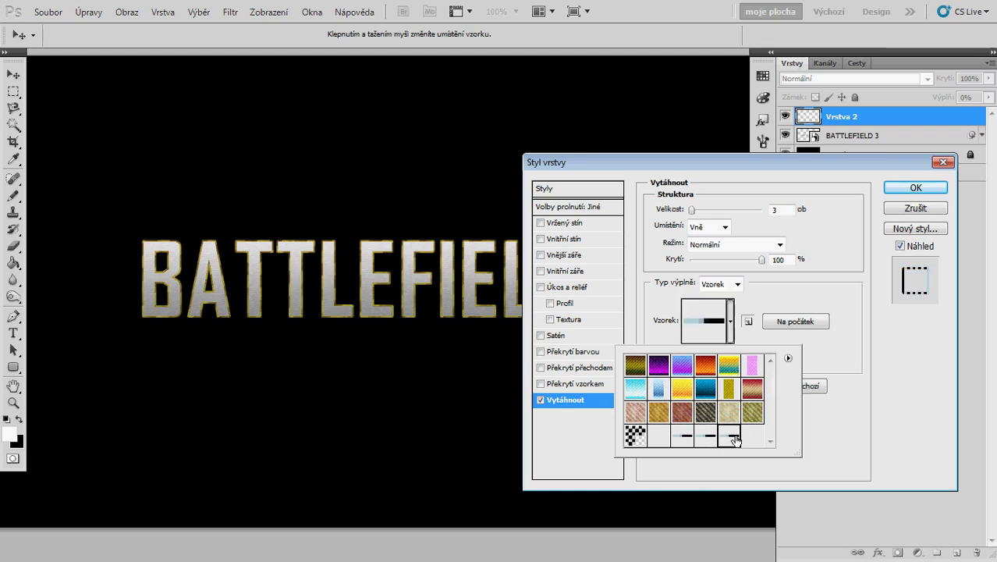
pyautogui.click(834, 357)
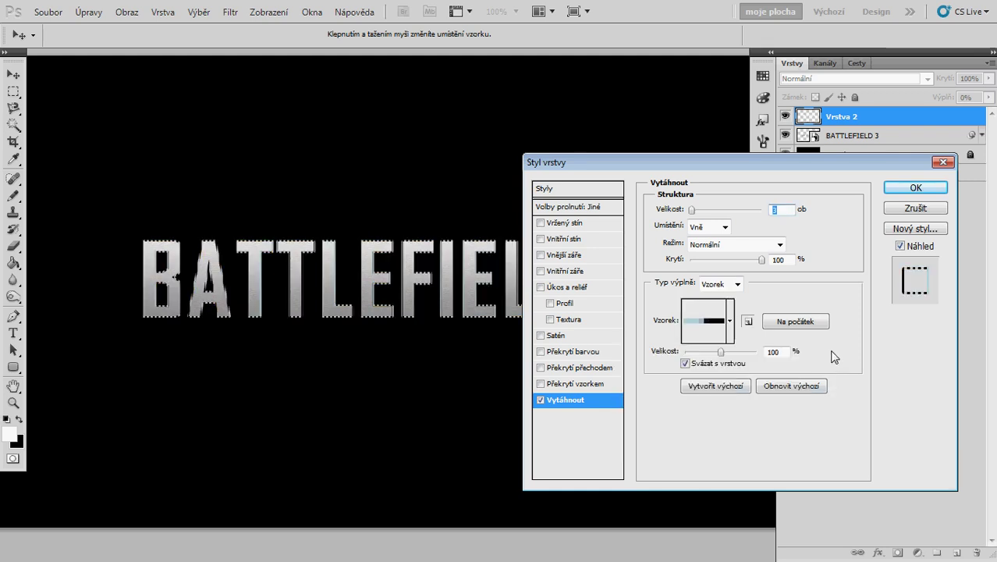
pyautogui.click(728, 329)
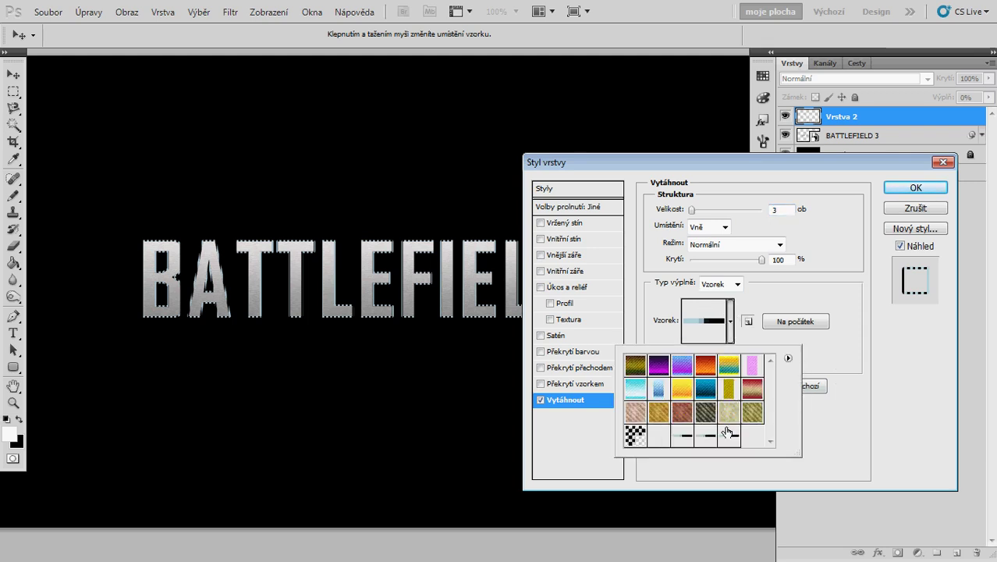
pyautogui.click(834, 364)
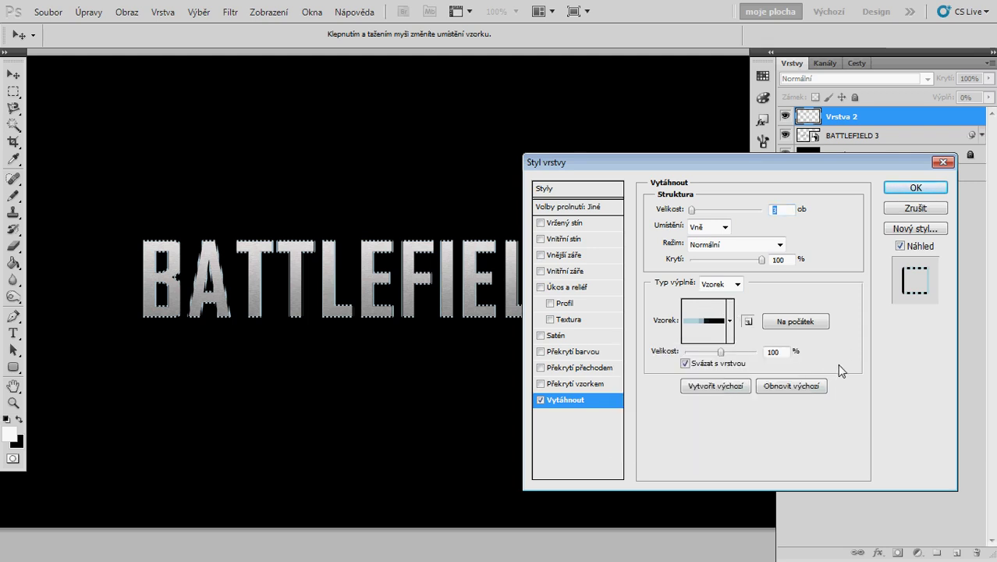
pyautogui.moveTo(692, 211); pyautogui.dragTo(693, 212)
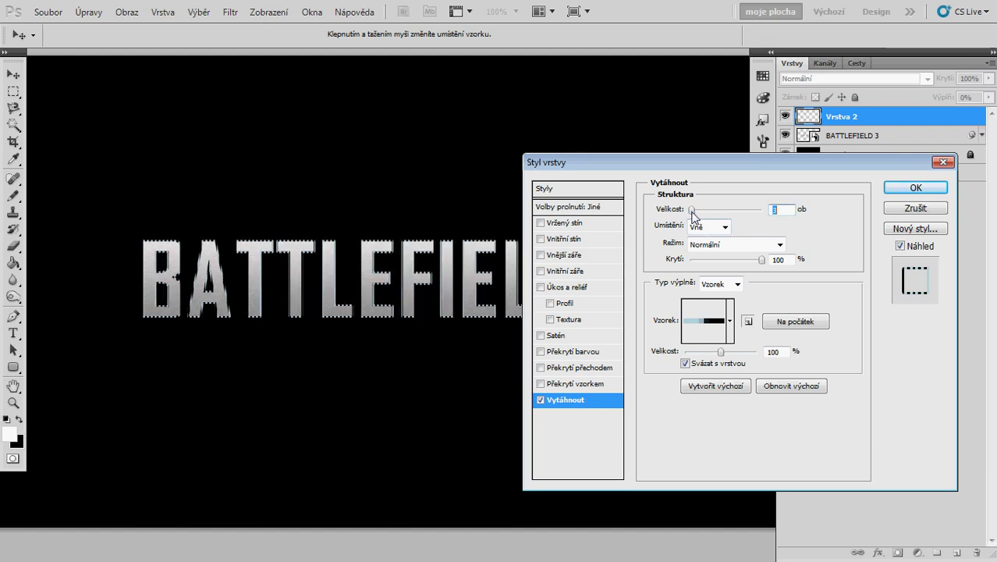
pyautogui.click(916, 188)
pyautogui.moveTo(507, 319); pyautogui.dragTo(492, 302)
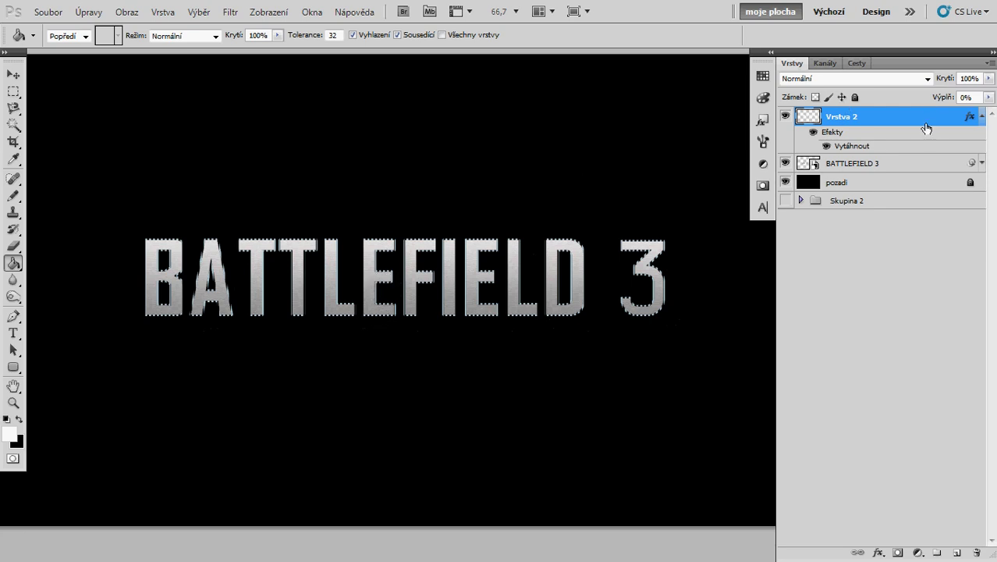
# Convert the stroke layer to a smart object and gradient-mask out its upper part
pyautogui.click(230, 12)
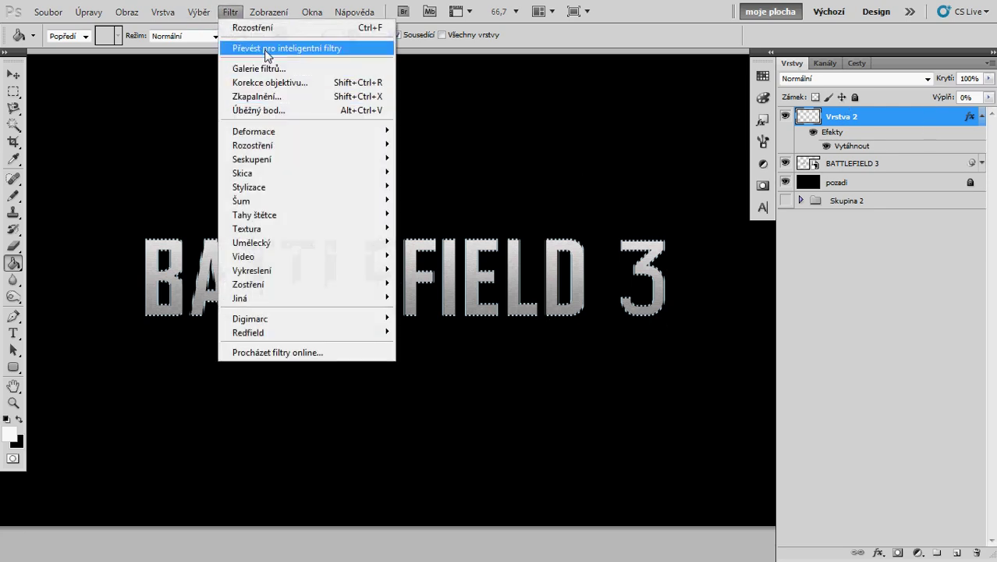
pyautogui.click(267, 49)
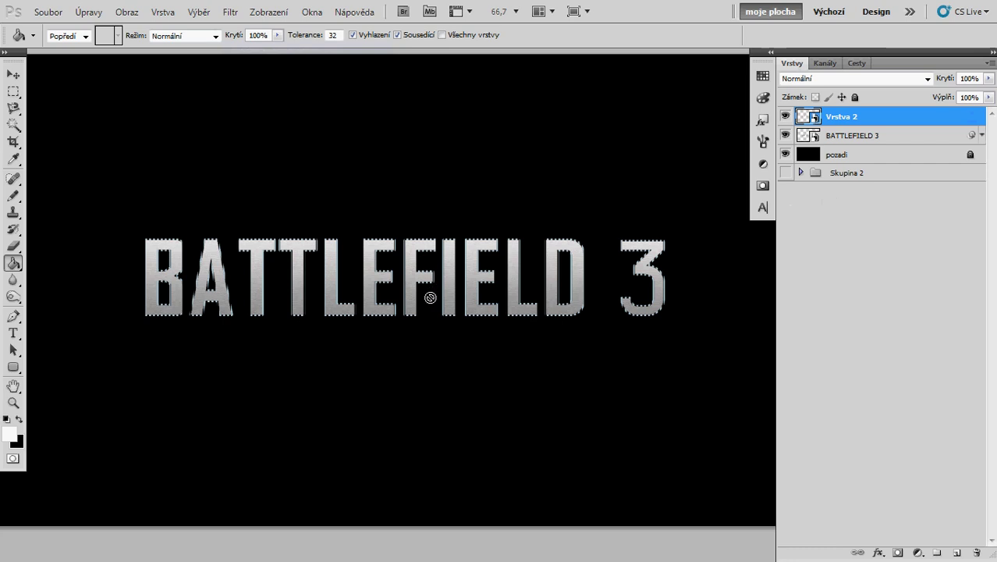
pyautogui.click(897, 553)
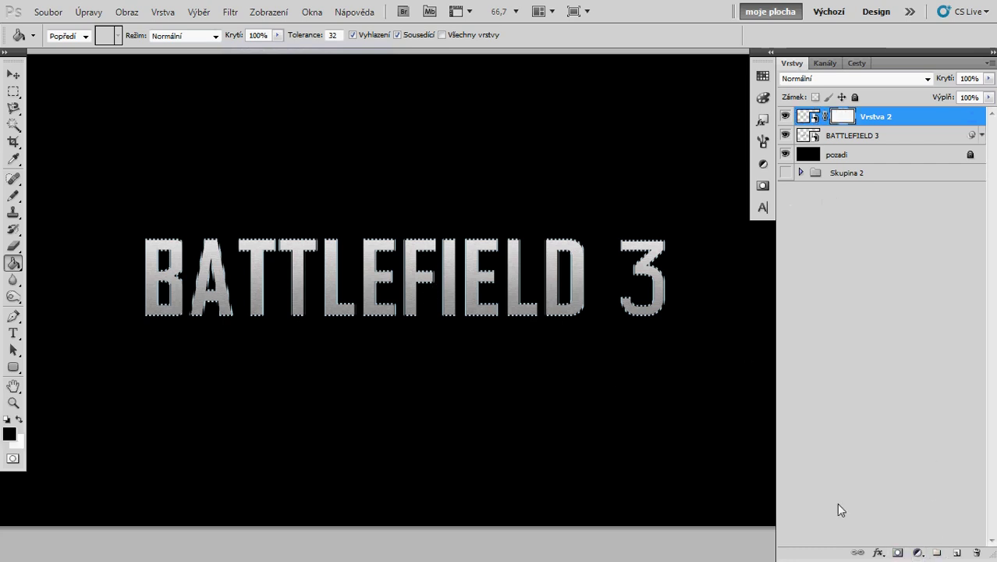
pyautogui.rightClick(14, 263)
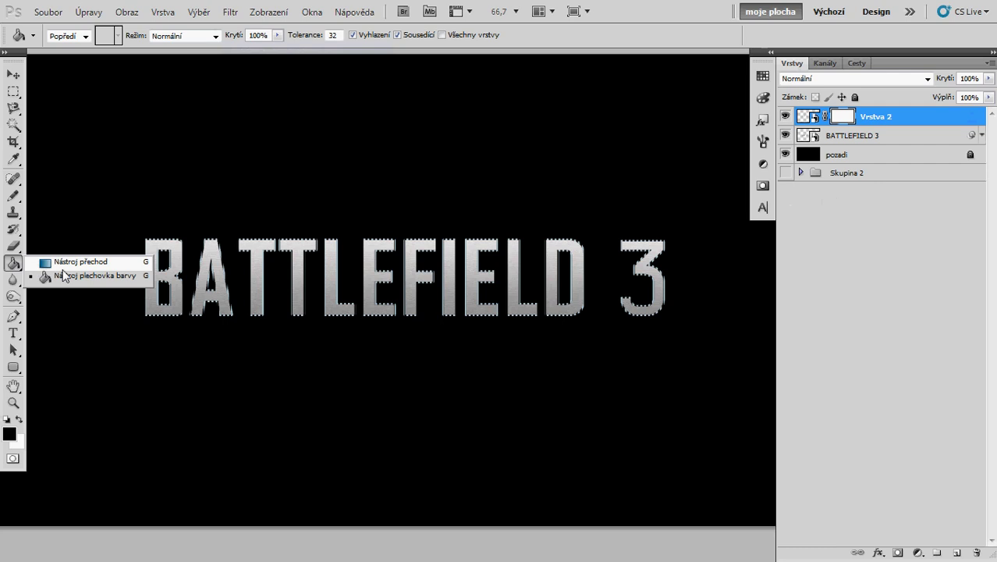
pyautogui.click(78, 262)
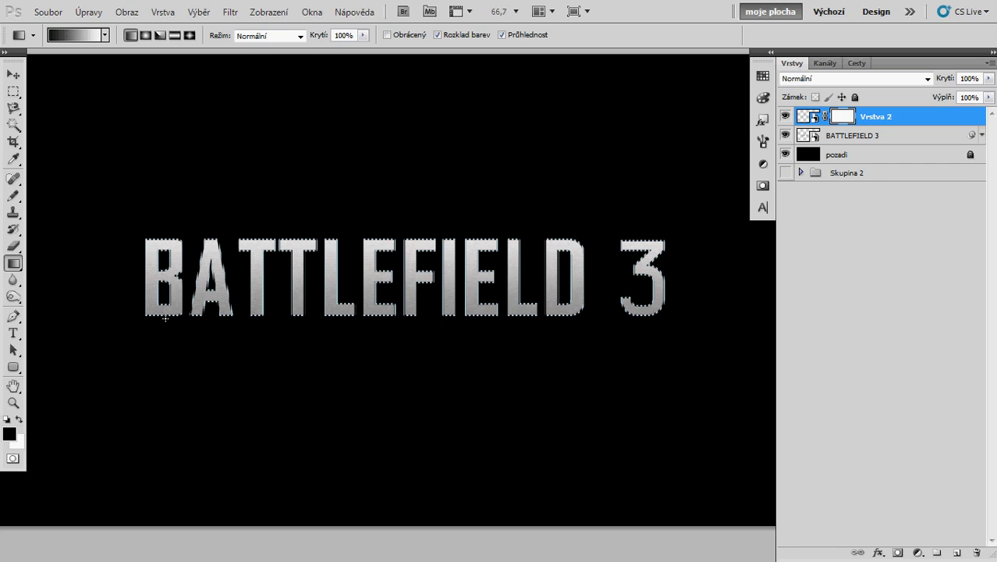
pyautogui.moveTo(166, 318); pyautogui.dragTo(168, 321)
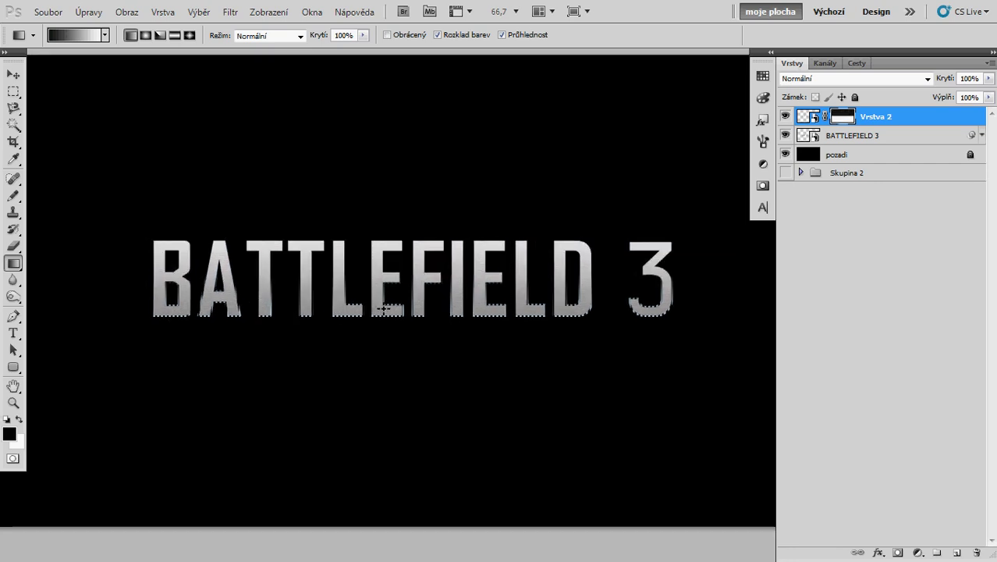
# Zoom to 100% to inspect the masked letter edges, then zoom back out to the whole image
pyautogui.press('z')
pyautogui.click(393, 306)
pyautogui.moveTo(394, 305); pyautogui.dragTo(455, 314)
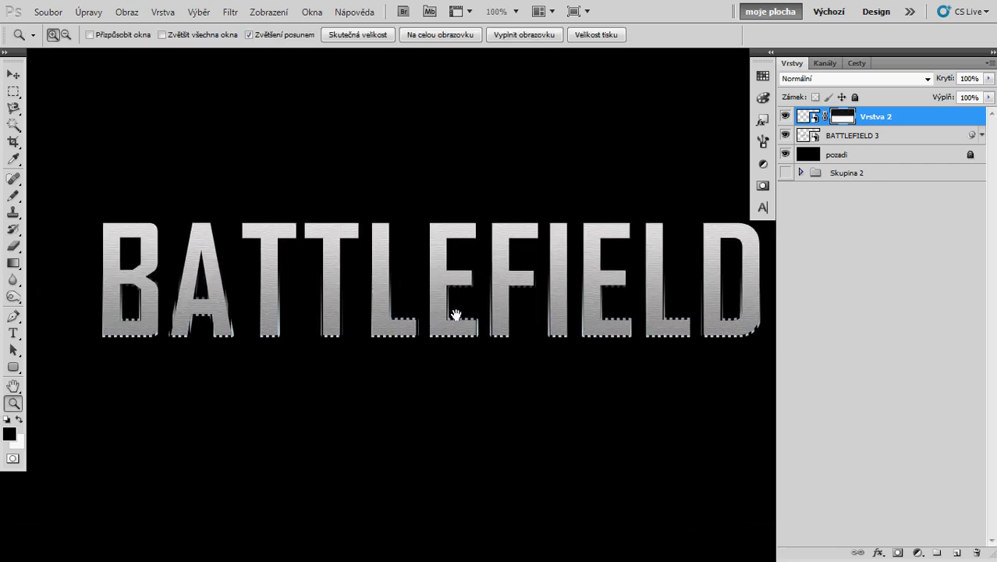
pyautogui.keyDown('alt'); pyautogui.click(368, 301); pyautogui.keyUp('alt')
pyautogui.moveTo(410, 302)
pyautogui.mouseDown()
pyautogui.moveTo(356, 304)
pyautogui.moveTo(402, 308)
pyautogui.mouseUp()
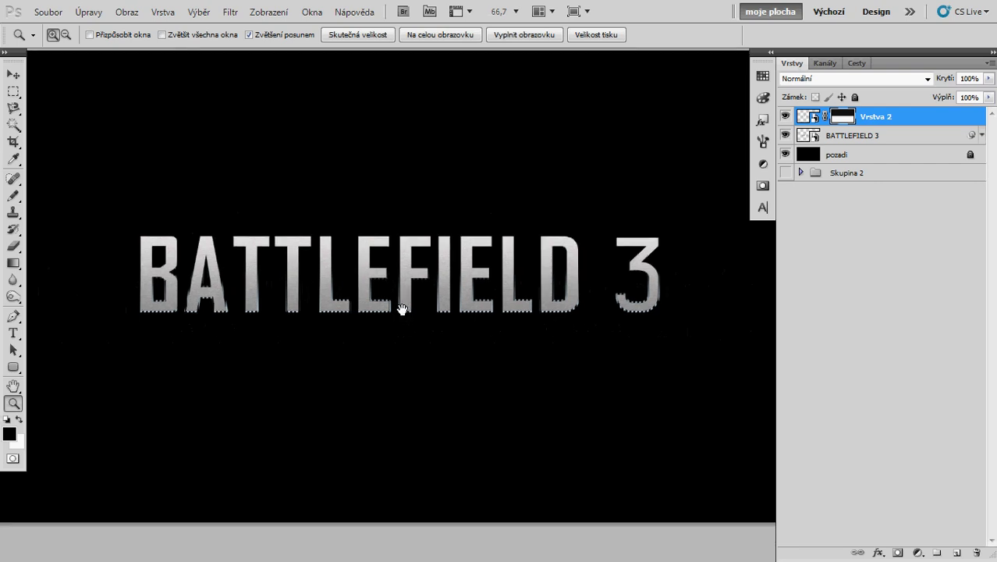
pyautogui.keyDown('alt'); pyautogui.click(399, 299); pyautogui.keyUp('alt')
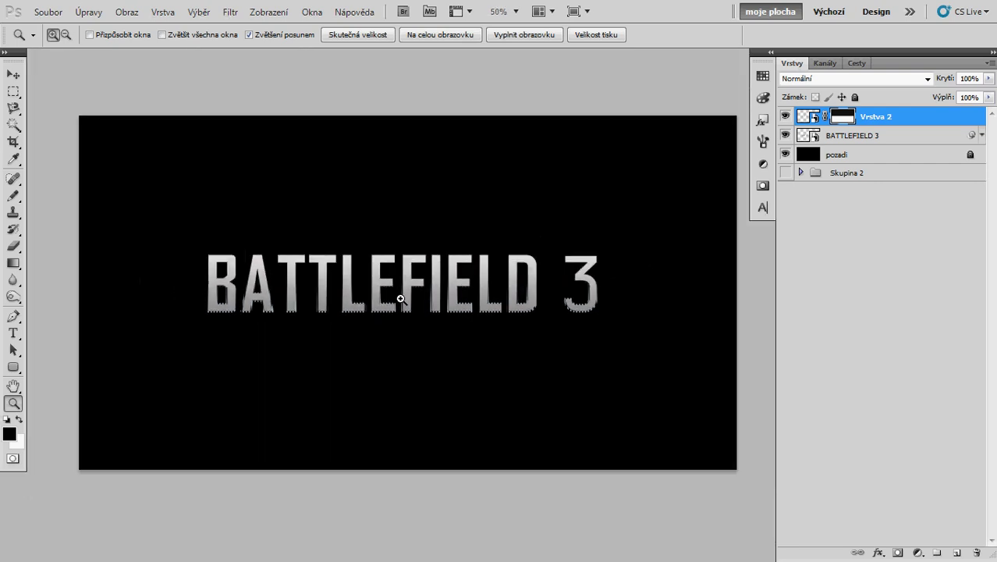
# Group the two title layers and drag a duplicate of the group below the title
pyautogui.press('x')
pyautogui.keyDown('shift'); pyautogui.click(905, 136); pyautogui.keyUp('shift')
pyautogui.hotkey('ctrl', 'g')
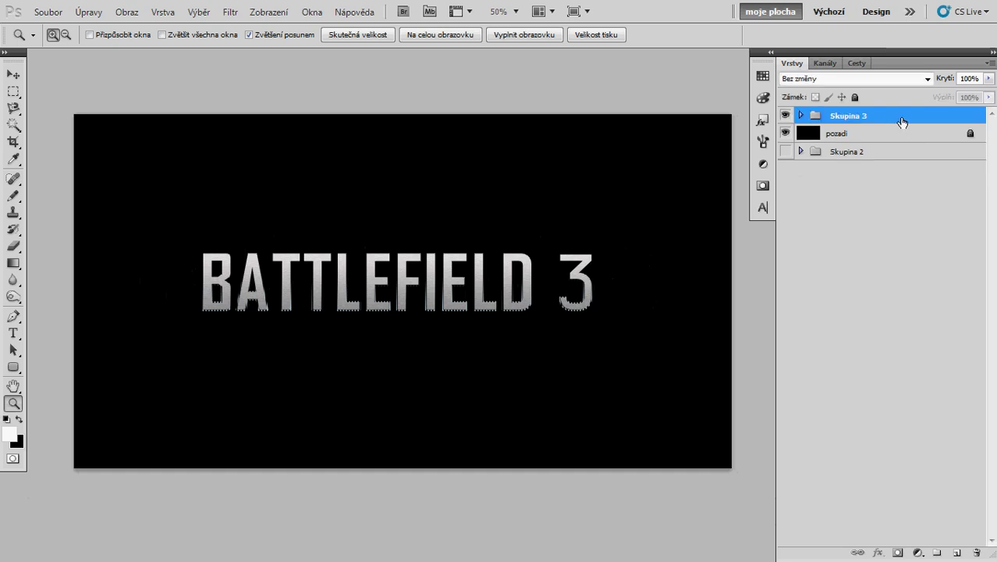
pyautogui.moveTo(368, 286); pyautogui.dragTo(368, 352)
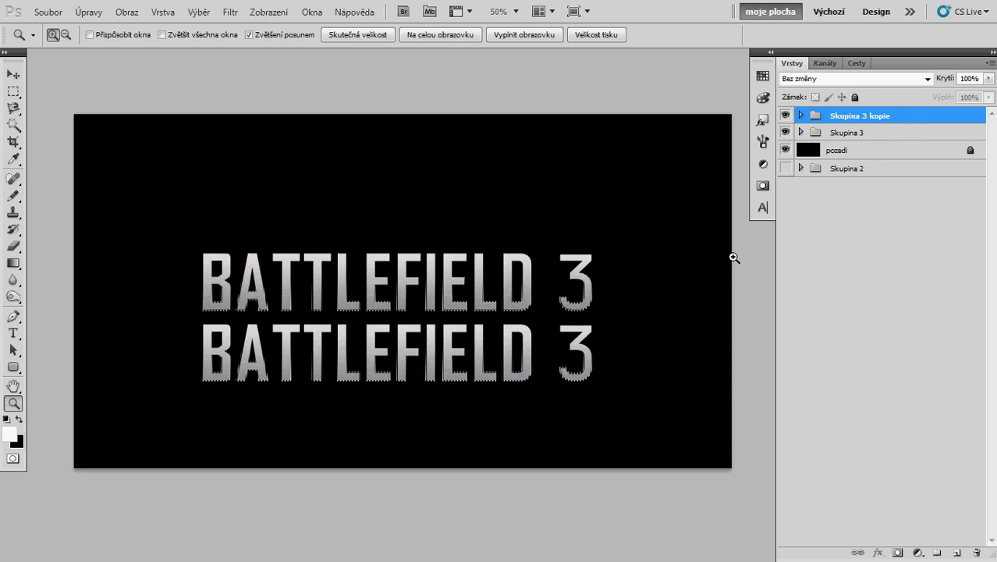
# Flip the copied group vertically, snug it under the title, and convert it to a smart object
pyautogui.hotkey('ctrl', 't')
pyautogui.click(508, 232)
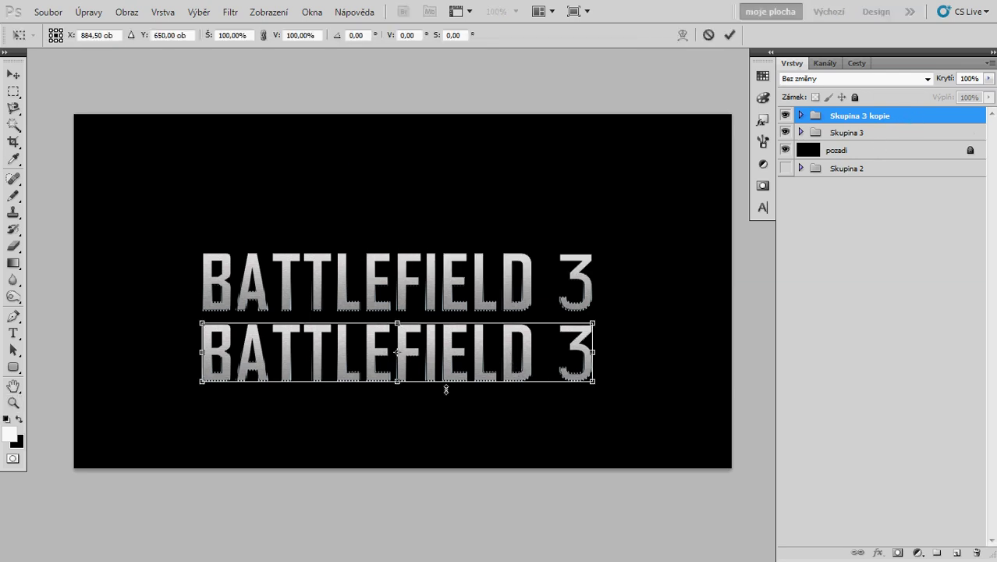
pyautogui.rightClick(459, 357)
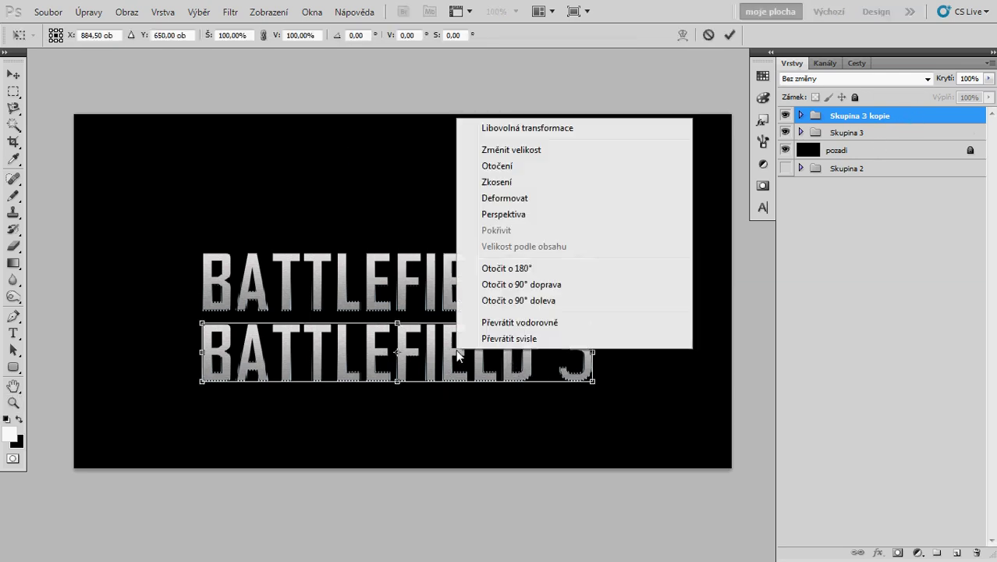
pyautogui.click(522, 339)
pyautogui.doubleClick(521, 339)
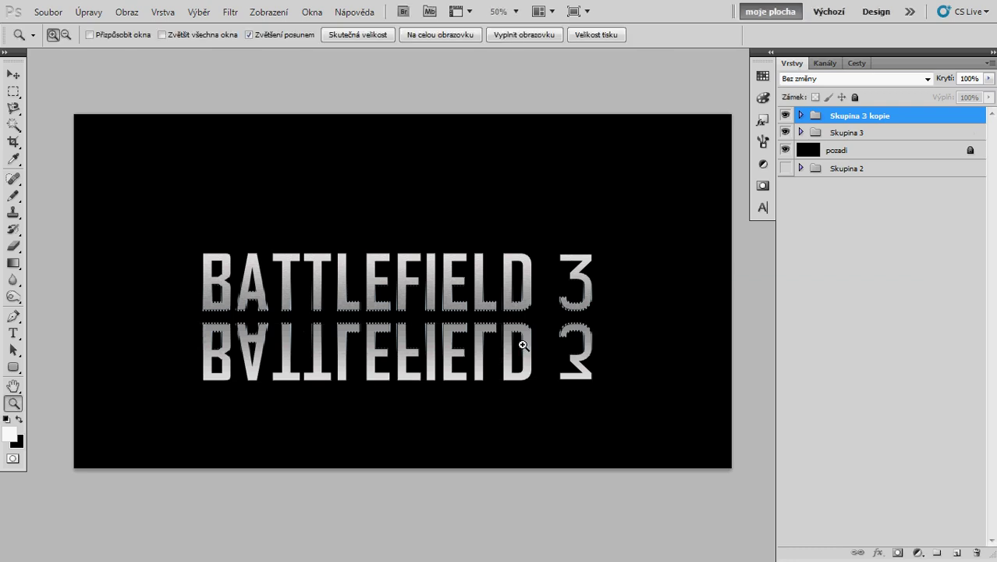
pyautogui.moveTo(392, 354); pyautogui.dragTo(395, 349)
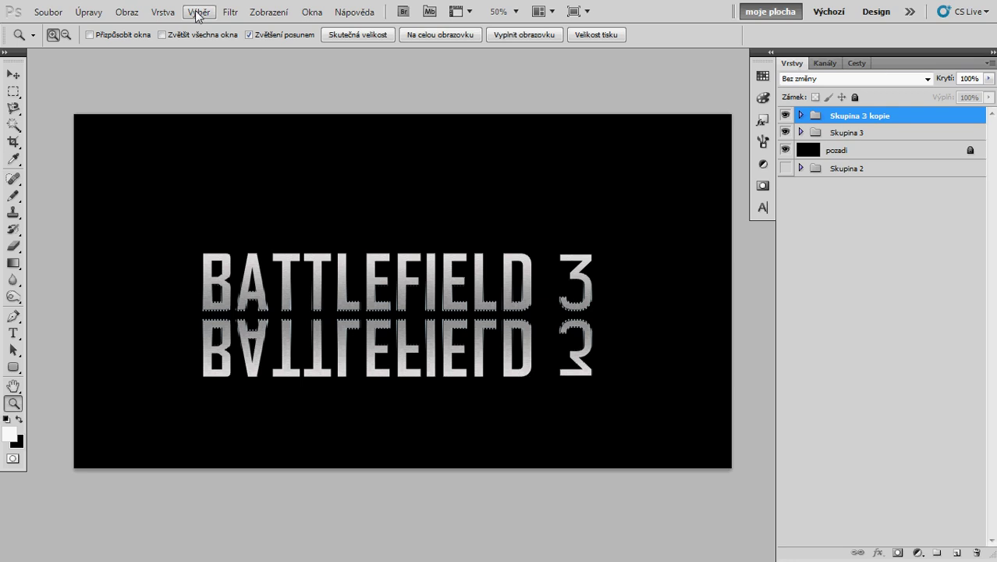
pyautogui.click(230, 12)
pyautogui.click(256, 50)
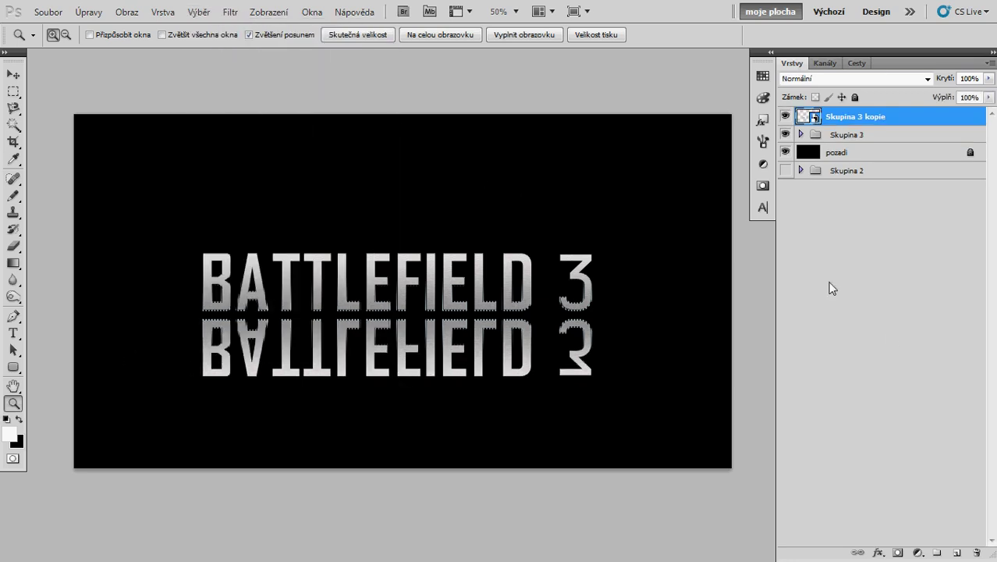
# Add a layer mask to the mirrored copy and draw a gradient fading it out downward
pyautogui.click(898, 552)
pyautogui.click(13, 262)
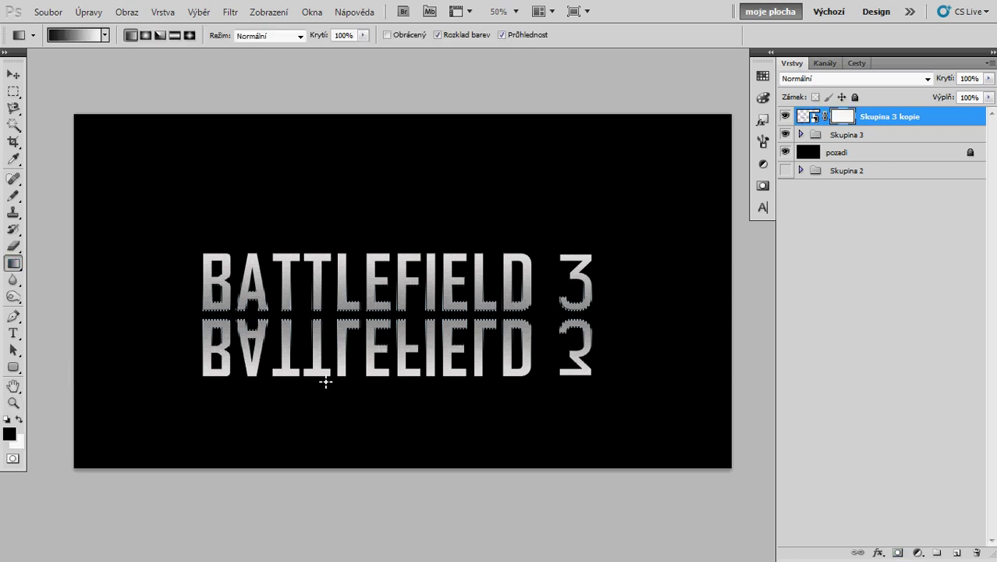
pyautogui.moveTo(325, 382); pyautogui.dragTo(324, 328)
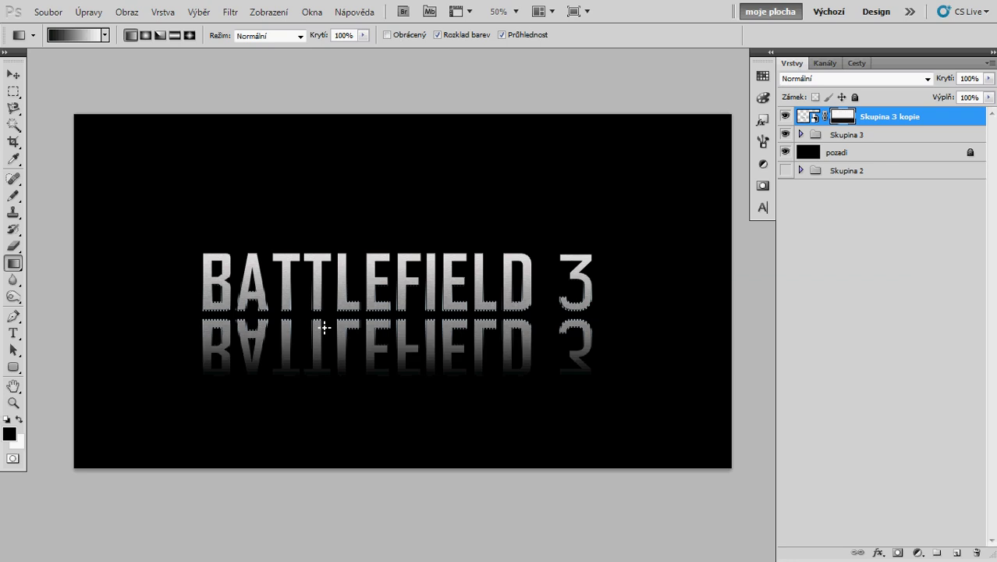
pyautogui.hotkey('ctrl', 'z')
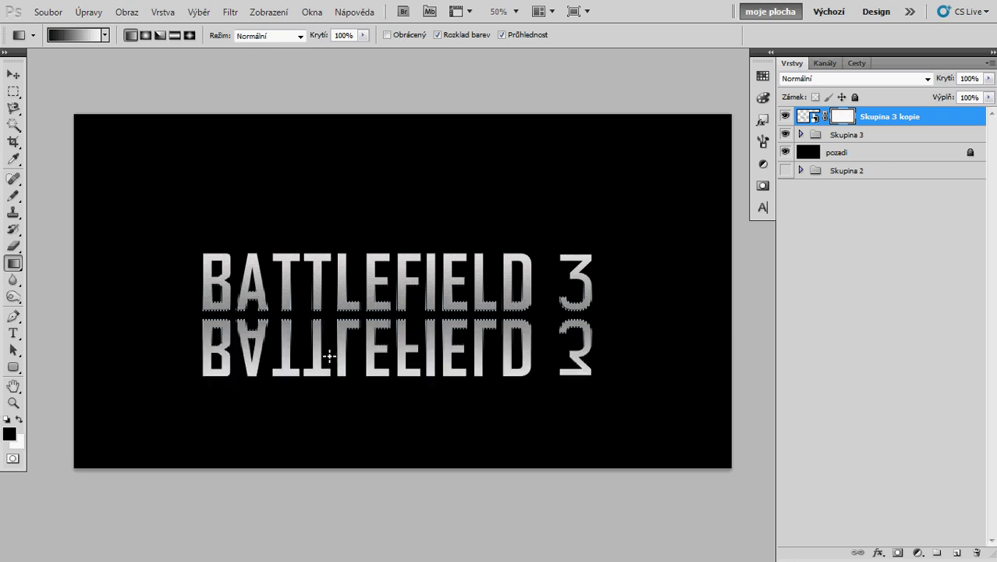
pyautogui.moveTo(326, 352); pyautogui.dragTo(327, 327)
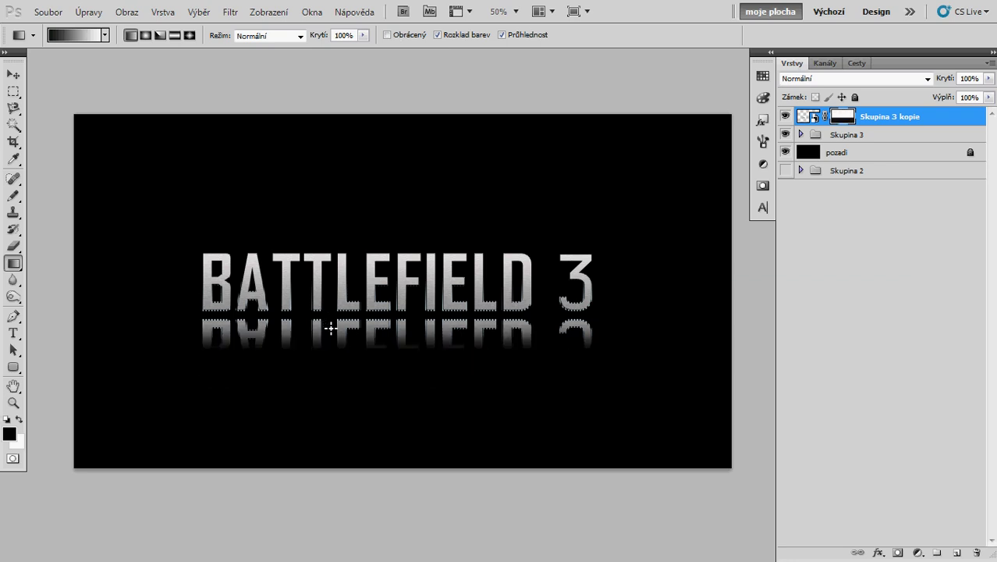
# Lower the reflection layer's opacity to 40%
pyautogui.press('z')
pyautogui.moveTo(377, 353); pyautogui.dragTo(411, 356)
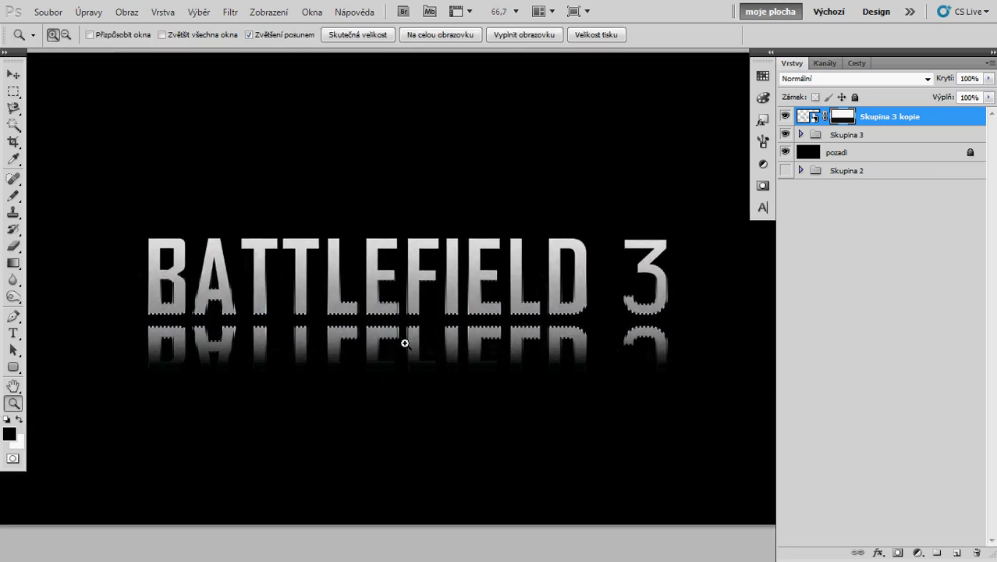
pyautogui.click(989, 79)
pyautogui.moveTo(983, 93); pyautogui.dragTo(946, 101)
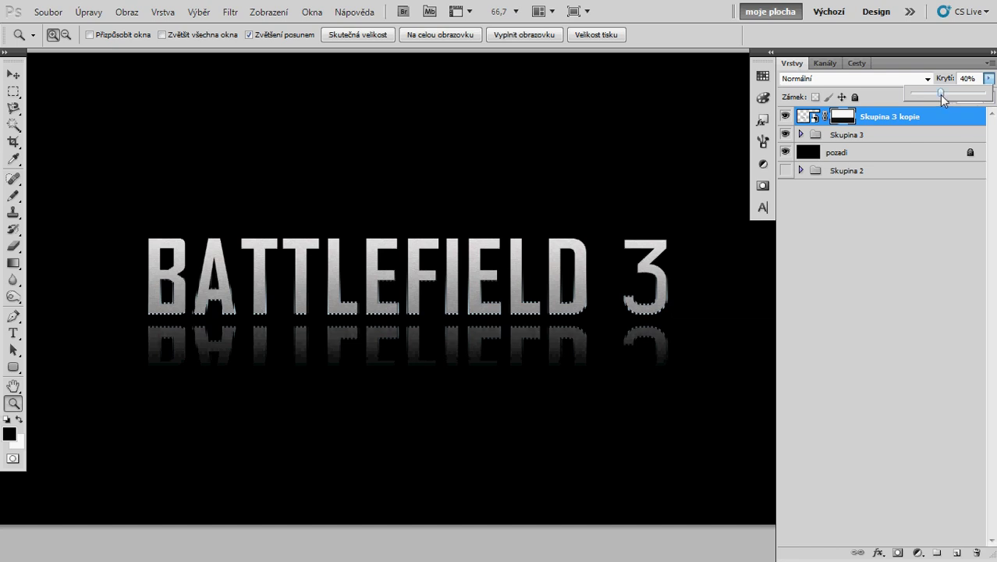
pyautogui.click(921, 134)
pyautogui.click(922, 119)
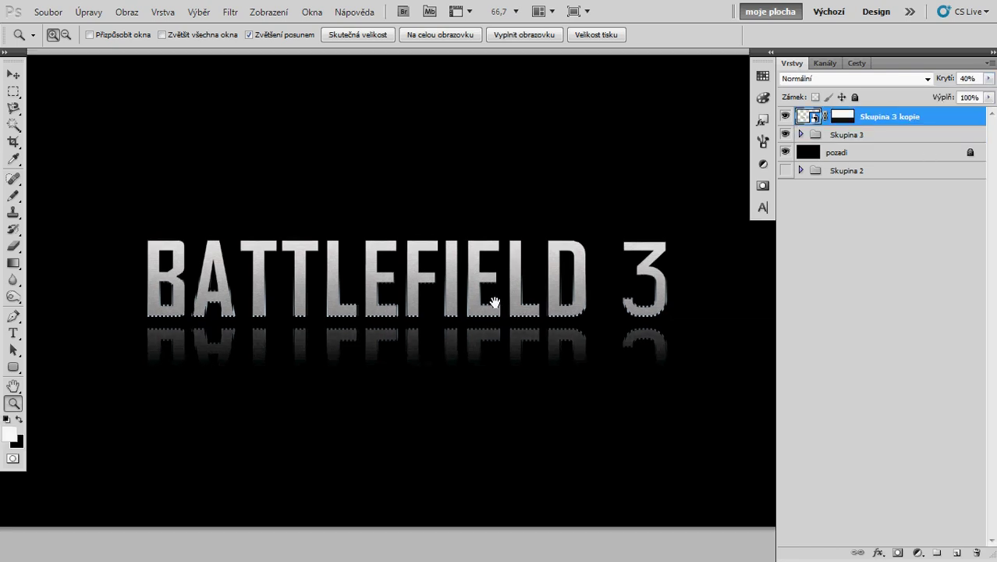
pyautogui.click(399, 312)
pyautogui.moveTo(400, 312)
pyautogui.mouseDown()
pyautogui.moveTo(330, 311)
pyautogui.moveTo(499, 307)
pyautogui.moveTo(418, 311)
pyautogui.mouseUp()
pyautogui.keyDown('alt'); pyautogui.click(427, 288); pyautogui.keyUp('alt')
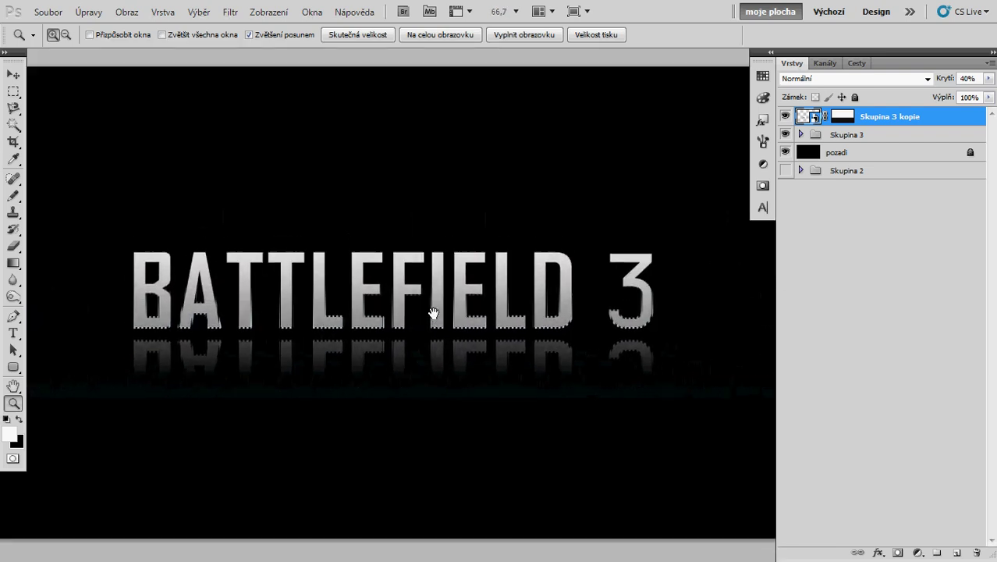
pyautogui.moveTo(442, 313); pyautogui.dragTo(441, 301)
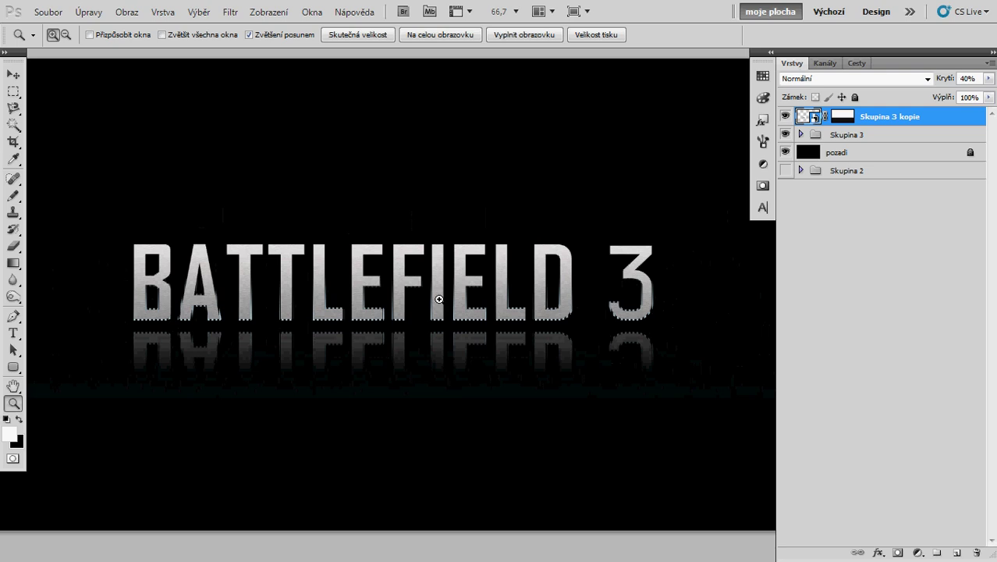